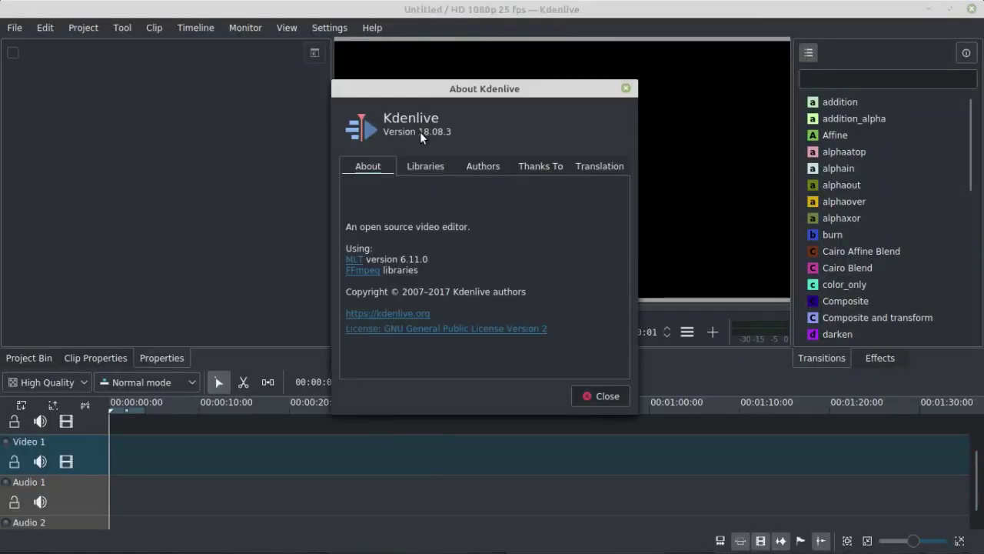
- Check the version number in the About Kdenlive dialog and close the dialog
{"action": "left_click_drag", "start_coordinate": [420, 131], "coordinate": [452, 134]}
{"action": "left_click", "coordinate": [452, 133]}
{"action": "key", "text": "Escape"}
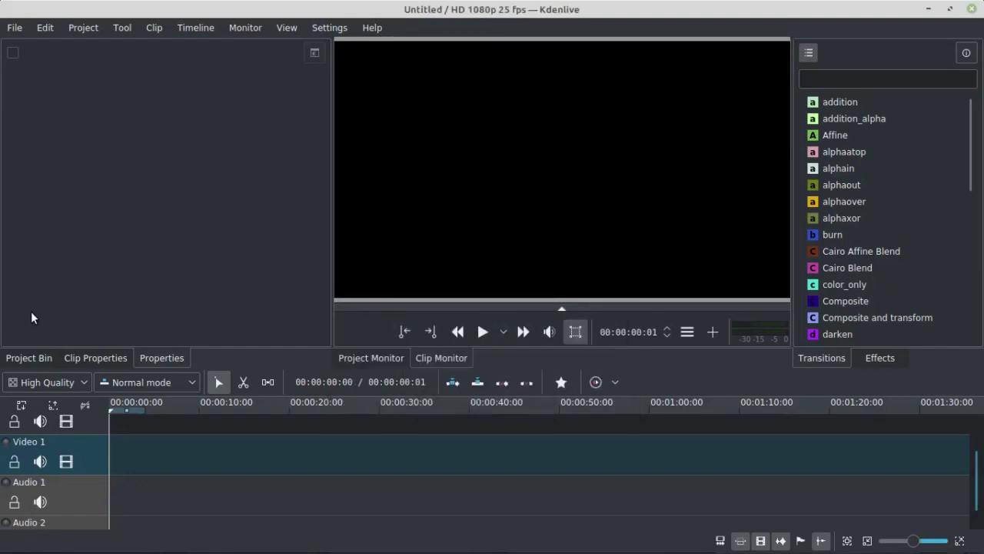
- Start a new project and choose the HD 720p 30 fps profile
{"action": "left_click", "coordinate": [15, 28]}
{"action": "left_click", "coordinate": [23, 44]}
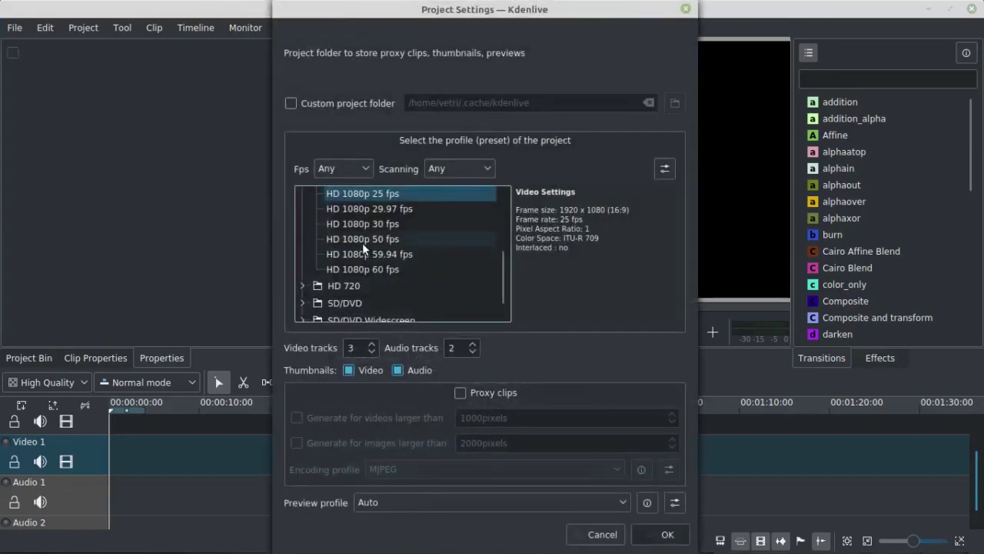
{"action": "scroll", "coordinate": [362, 242], "scroll_direction": "up", "scroll_amount": 3}
{"action": "left_click", "coordinate": [302, 246]}
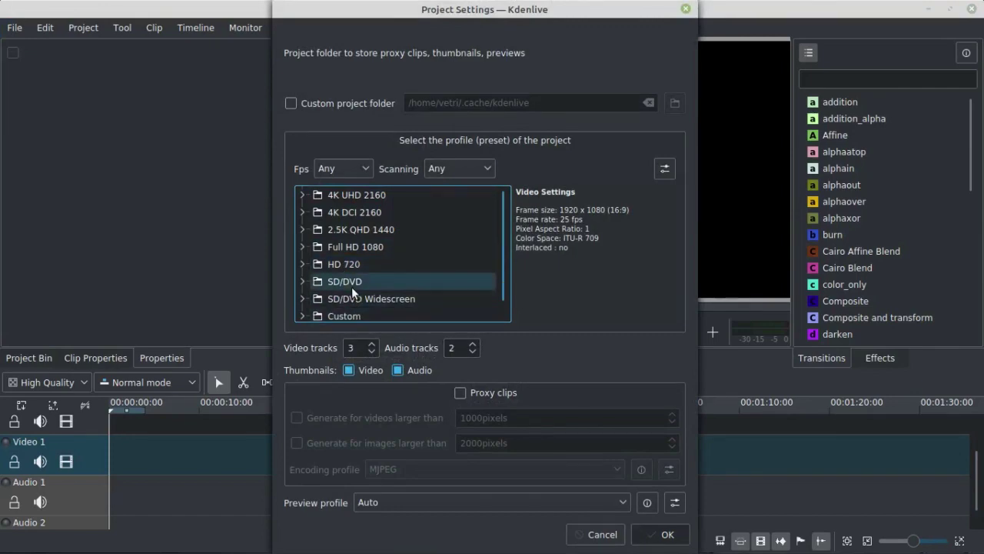
{"action": "left_click", "coordinate": [301, 265]}
{"action": "scroll", "coordinate": [385, 254], "scroll_direction": "down", "scroll_amount": 2}
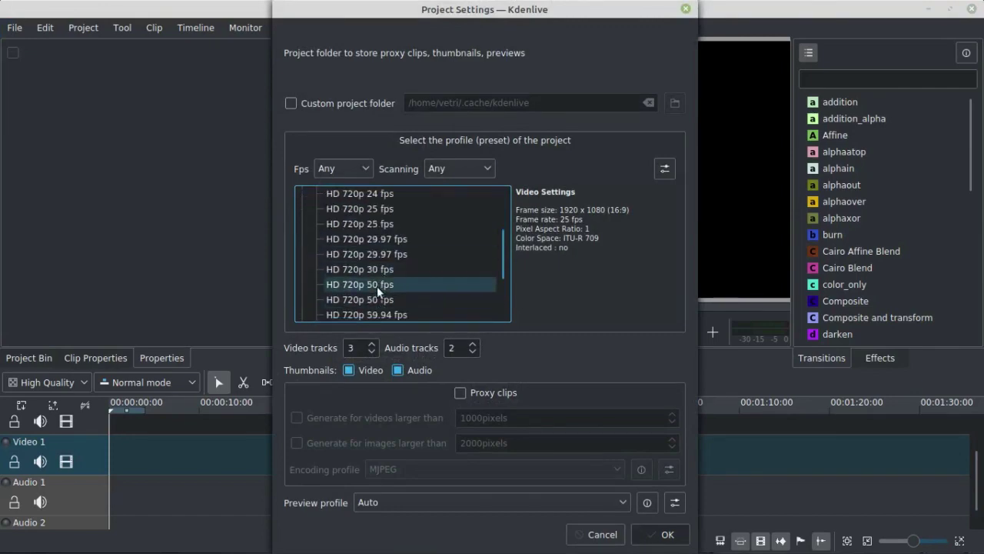
{"action": "left_click", "coordinate": [385, 270]}
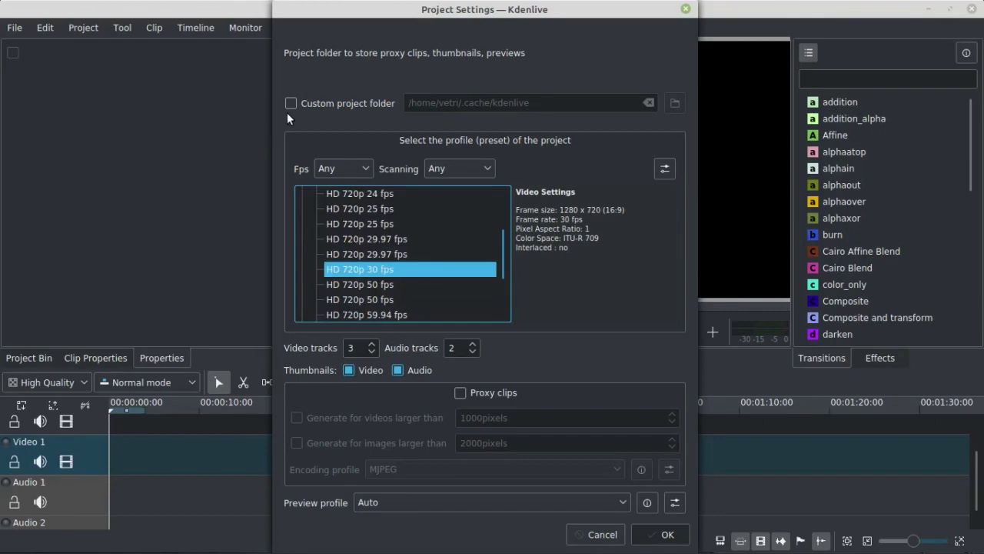
- Enable a custom project folder and set it to New Folder inside My Works/Kdenlive
{"action": "left_click", "coordinate": [294, 104]}
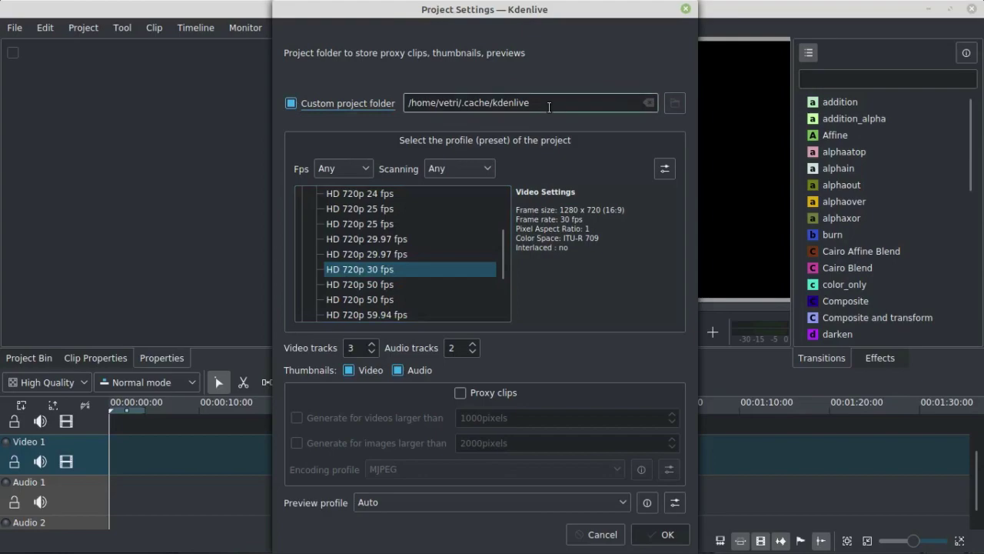
{"action": "left_click", "coordinate": [676, 105]}
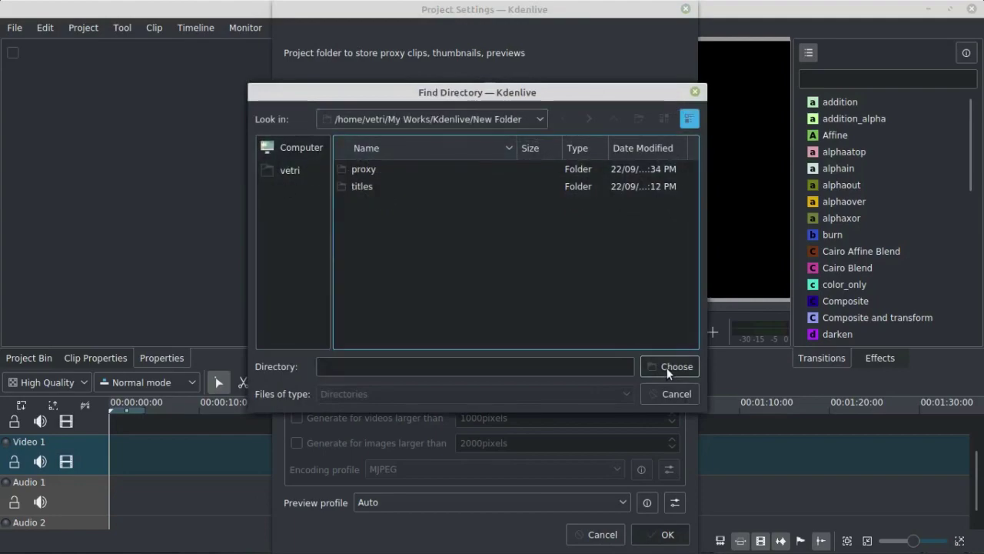
{"action": "left_click", "coordinate": [667, 367]}
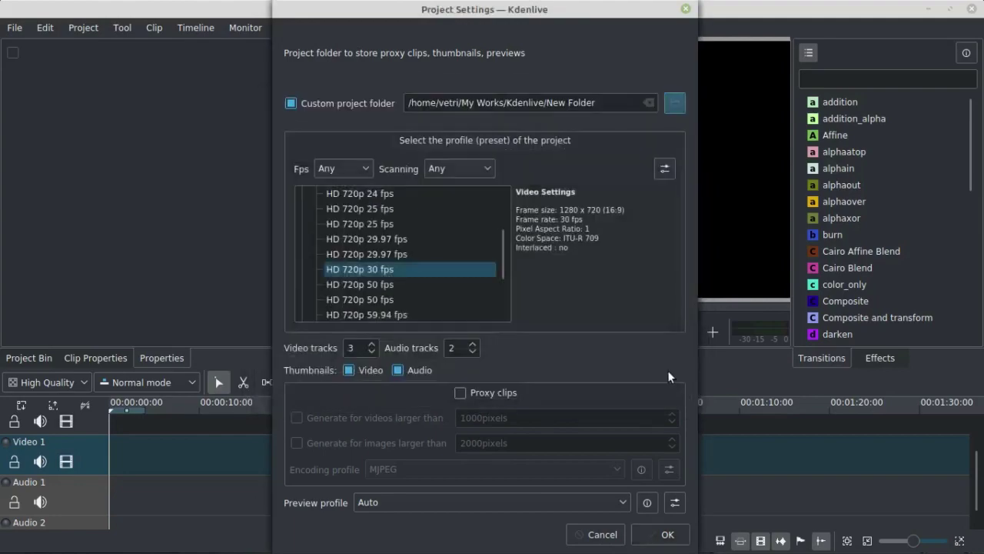
- Keep 3 video tracks and 2 audio tracks and create the project
{"action": "left_click", "coordinate": [360, 350]}
{"action": "key", "text": "Tab"}
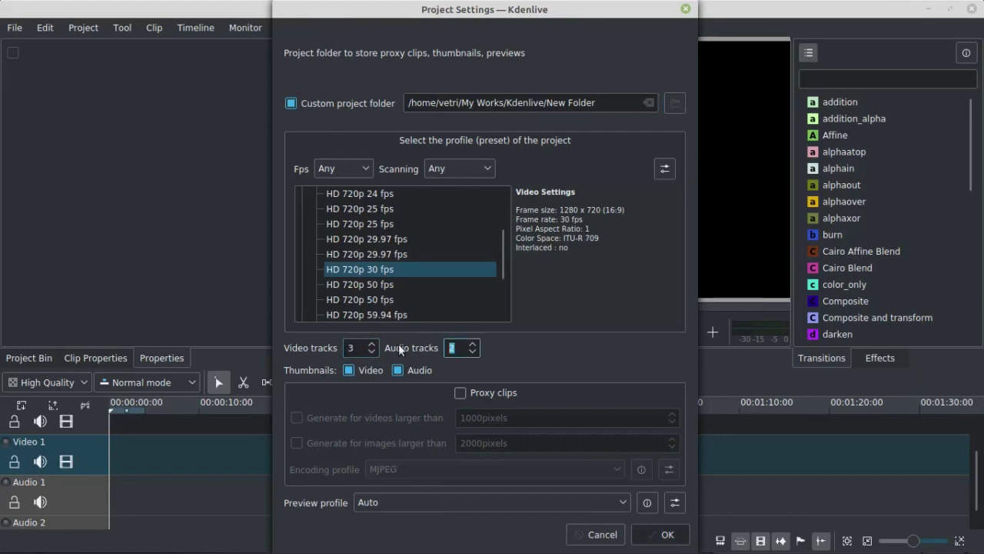
{"action": "left_click", "coordinate": [358, 349]}
{"action": "key", "text": "Tab"}
{"action": "key", "text": "Return"}
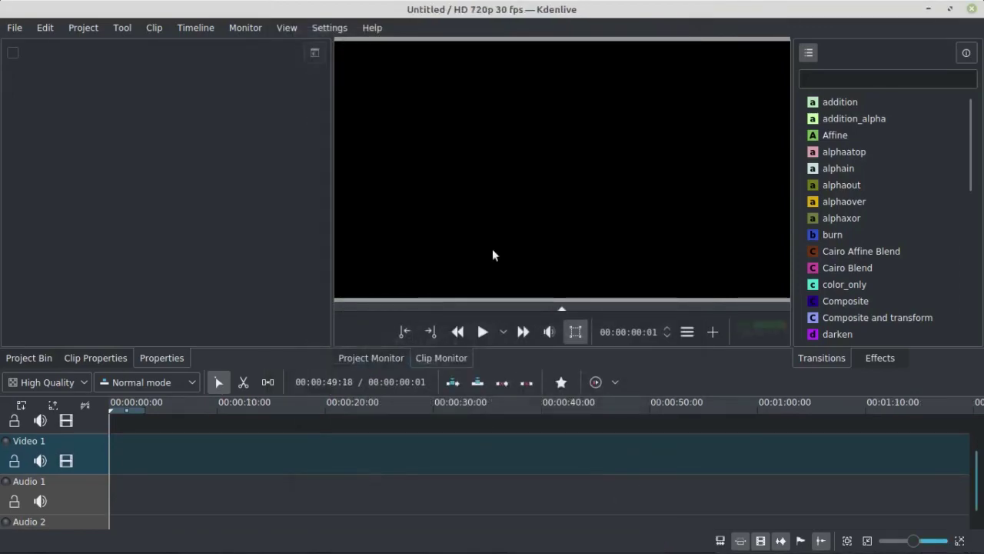
- Import the clip Fly - 14100.mp4 from the Kednlive Pro Videos folder into the project bin
{"action": "left_click", "coordinate": [28, 359]}
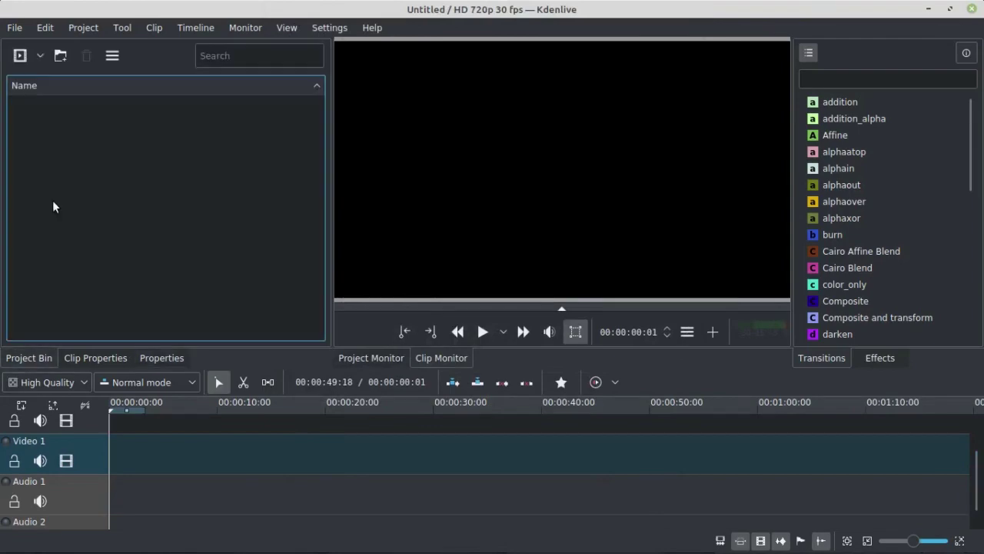
{"action": "right_click", "coordinate": [67, 208]}
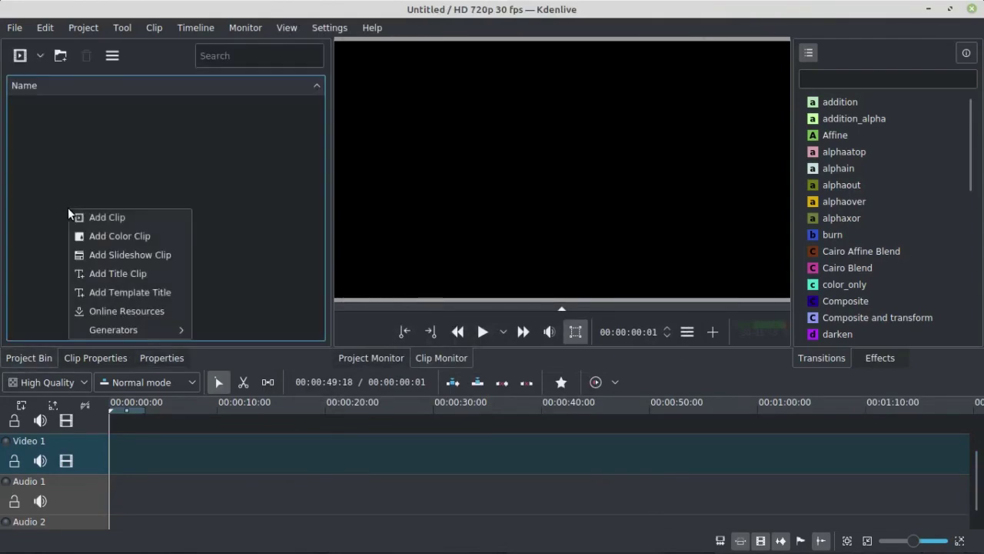
{"action": "left_click", "coordinate": [65, 185]}
{"action": "double_click", "coordinate": [116, 206]}
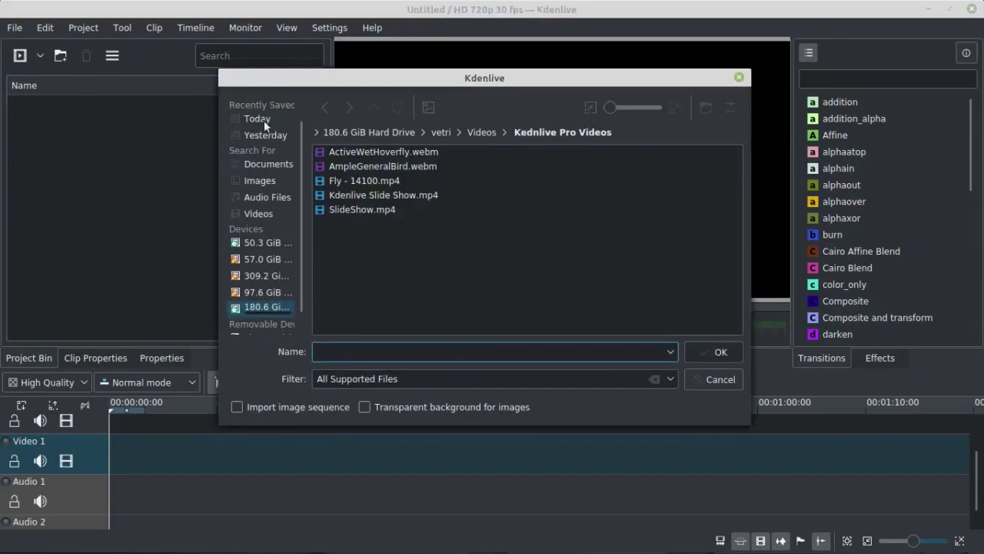
{"action": "left_click", "coordinate": [350, 184]}
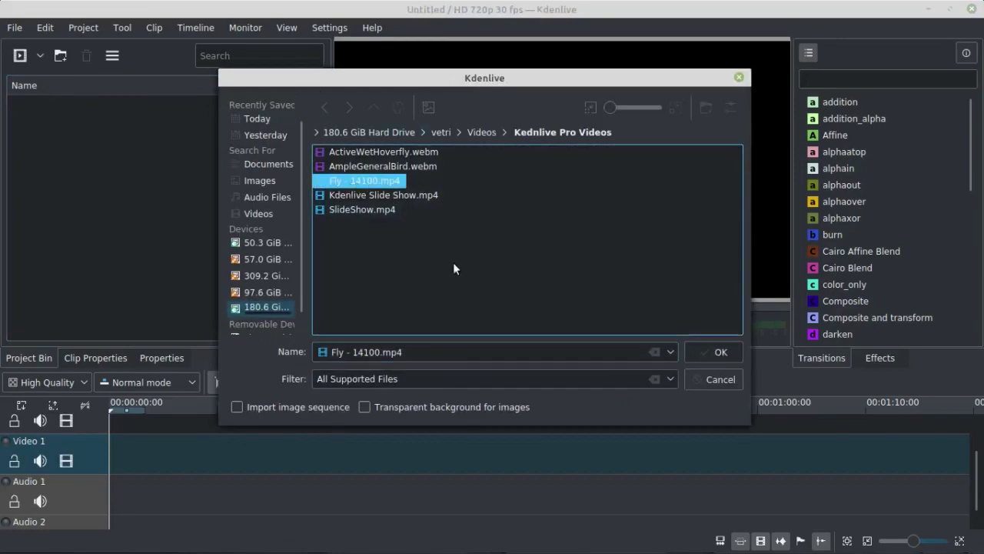
{"action": "left_click", "coordinate": [723, 352]}
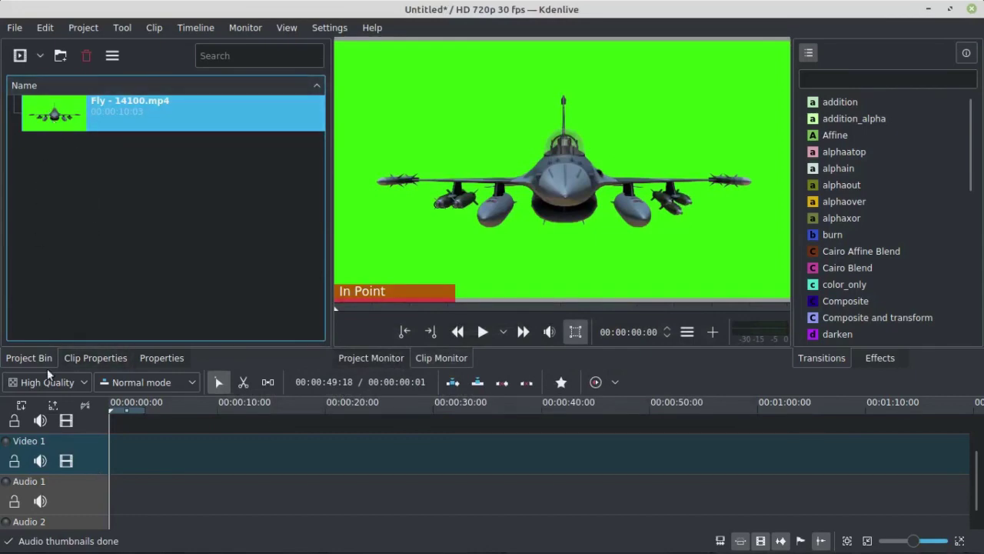
- Reduce the track height, widen the track headers and place Fly - 14100.mp4 at the start of Video 2
{"action": "left_click", "coordinate": [22, 405]}
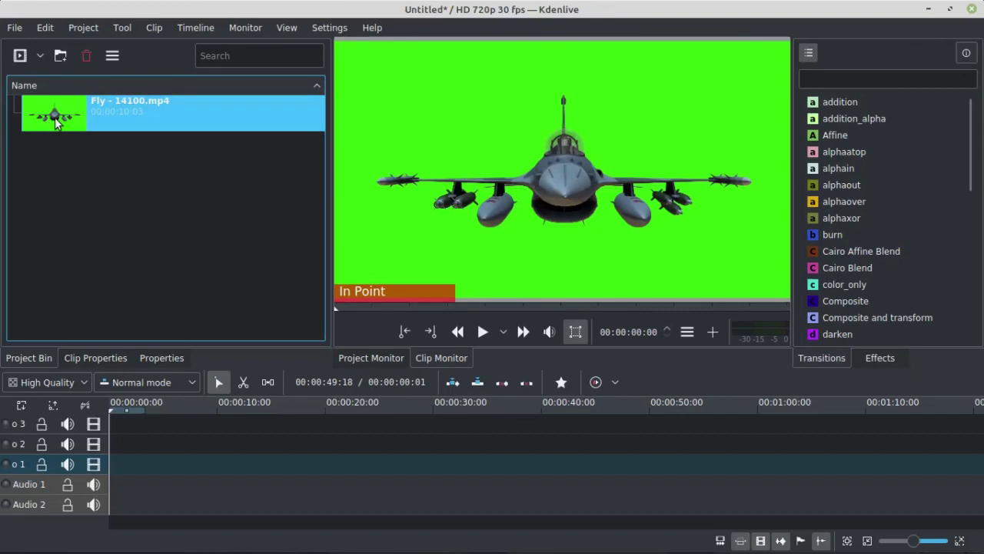
{"action": "left_click_drag", "start_coordinate": [53, 118], "coordinate": [166, 447]}
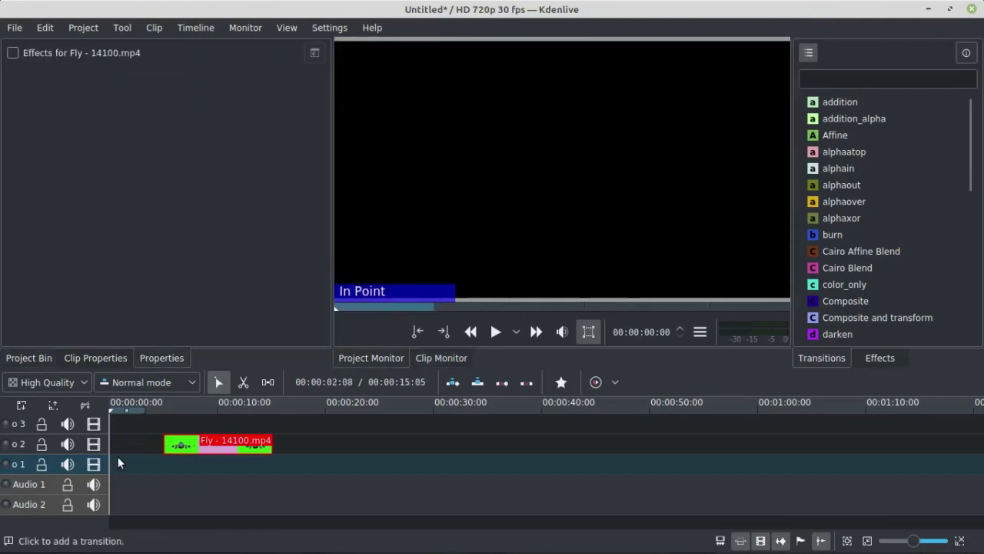
{"action": "left_click_drag", "start_coordinate": [109, 457], "coordinate": [129, 458]}
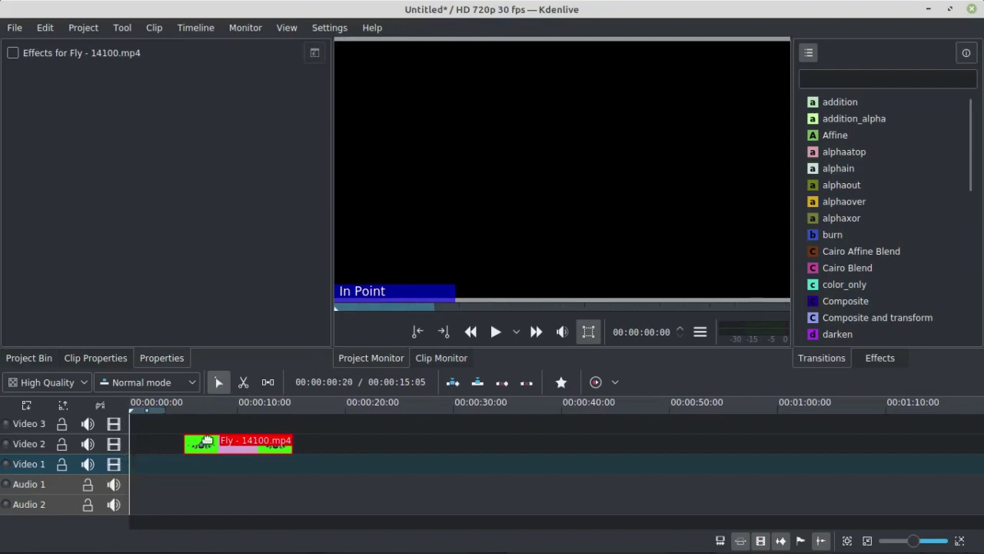
{"action": "left_click_drag", "start_coordinate": [227, 444], "coordinate": [175, 448]}
- Add the image at.jpg from the Background Images folder in the file manager to Kdenlive's project bin
{"action": "left_click", "coordinate": [37, 358]}
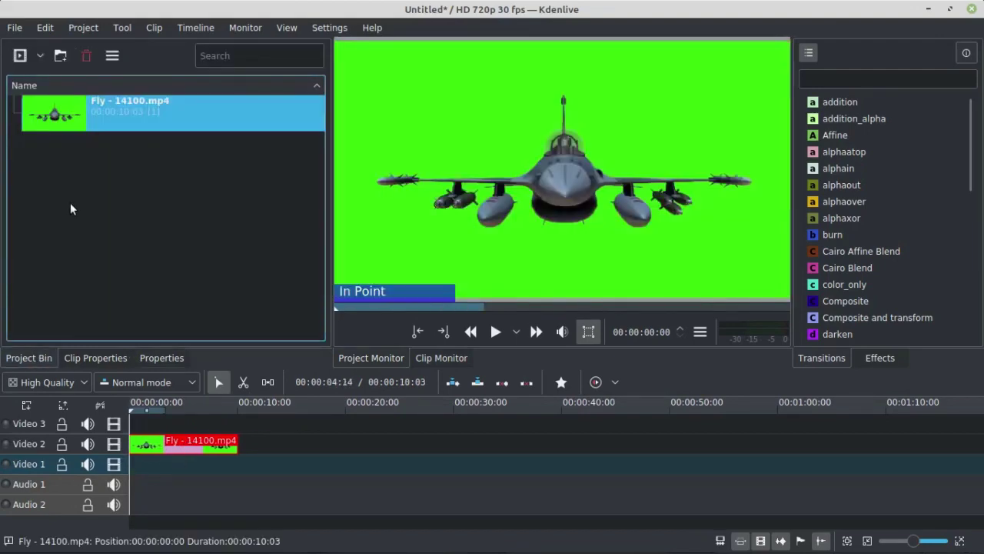
{"action": "left_click", "coordinate": [80, 545]}
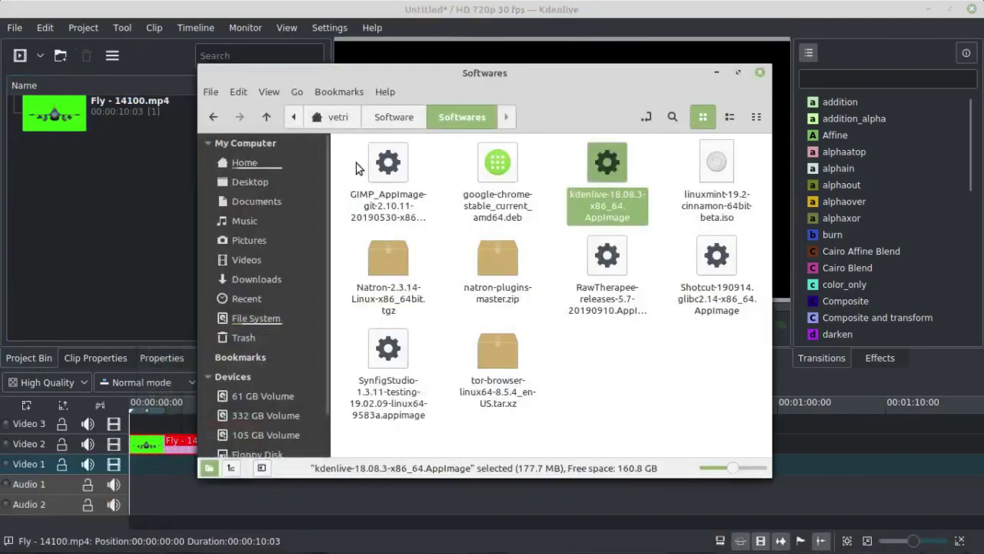
{"action": "left_click", "coordinate": [214, 118]}
{"action": "left_click", "coordinate": [214, 118]}
{"action": "left_click", "coordinate": [391, 347]}
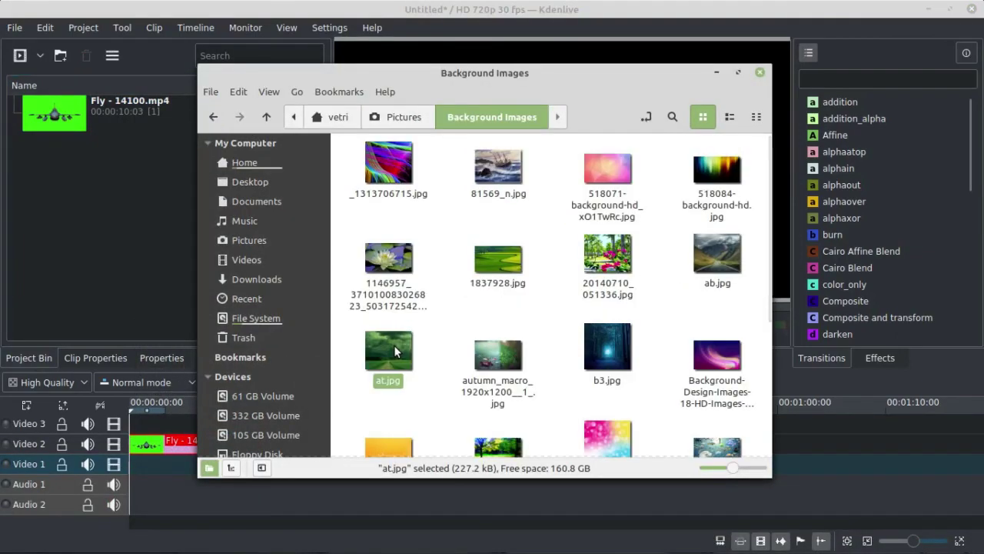
{"action": "left_click_drag", "start_coordinate": [393, 349], "coordinate": [73, 216]}
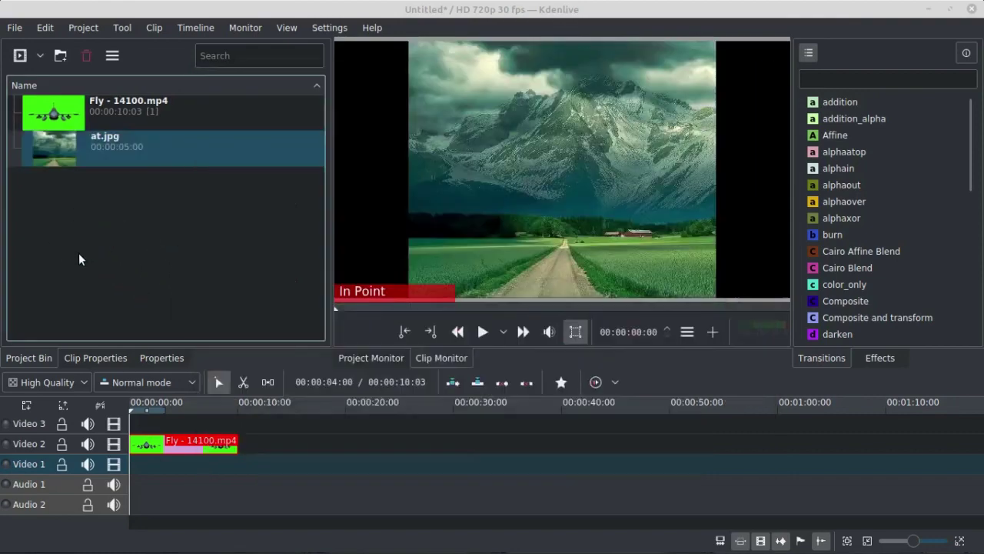
- Place at.jpg at the start of Video 1 and extend it to match the Fly - 14100.mp4 clip's length
{"action": "left_click", "coordinate": [78, 253]}
{"action": "left_click", "coordinate": [67, 147]}
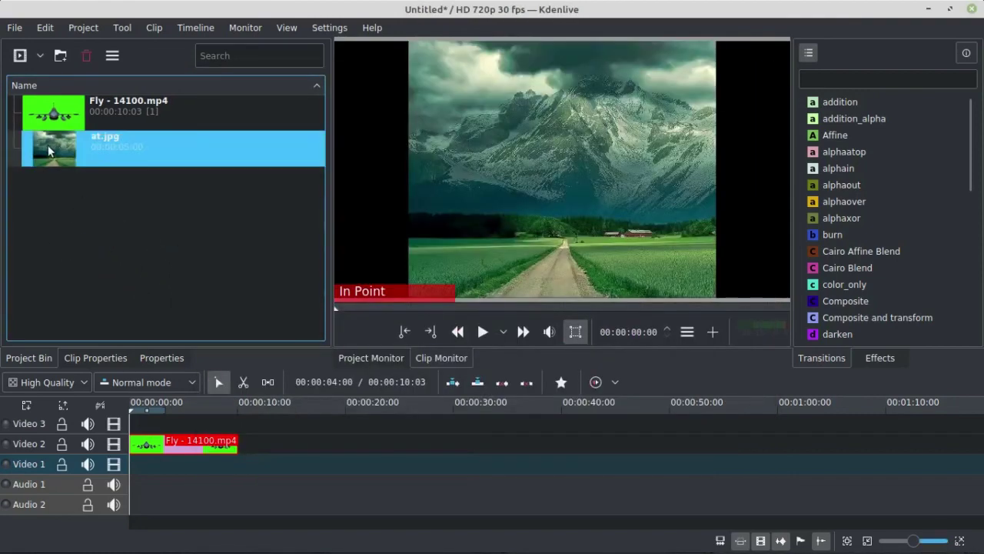
{"action": "left_click_drag", "start_coordinate": [47, 144], "coordinate": [238, 466]}
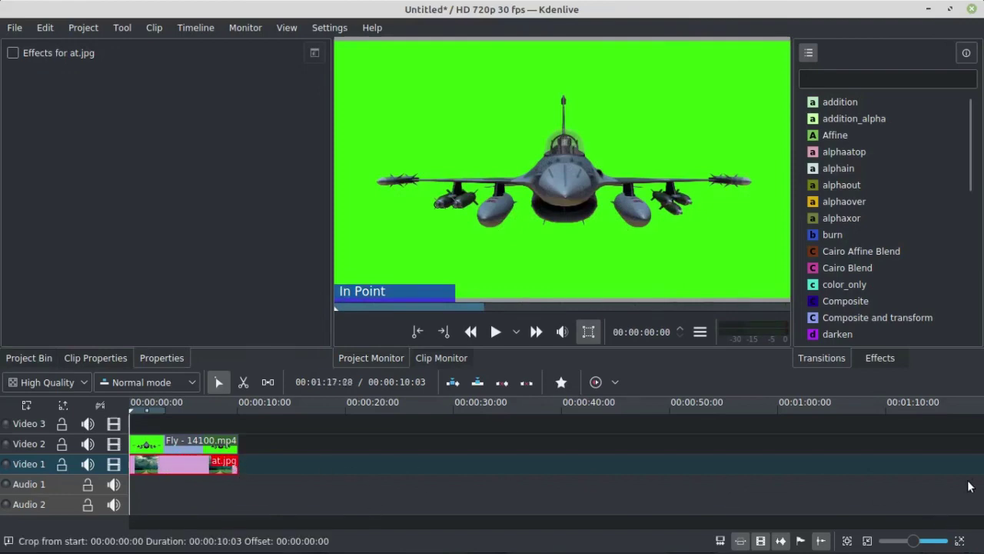
- Hide the Video 2 track so that only the background image on Video 1 shows
{"action": "left_click_drag", "start_coordinate": [914, 543], "coordinate": [922, 544]}
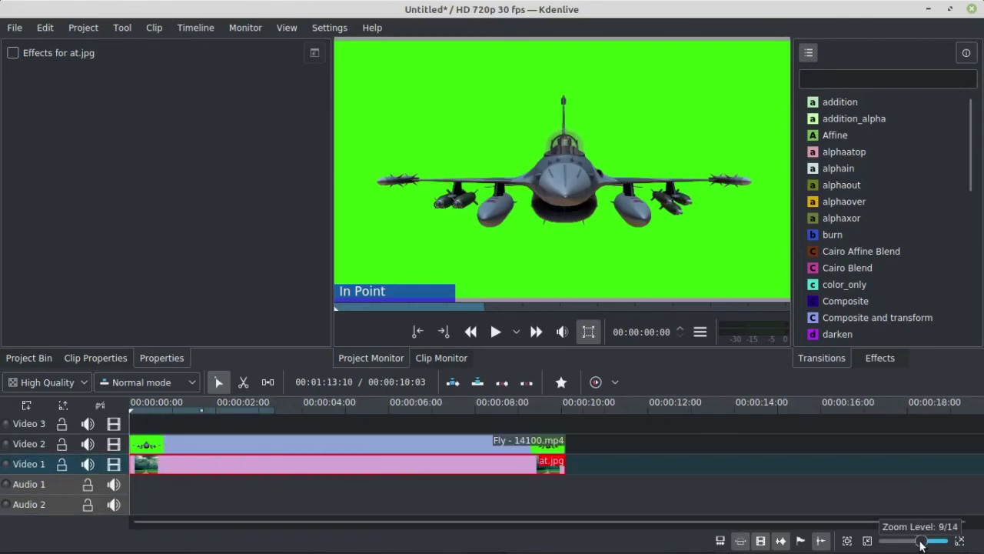
{"action": "left_click", "coordinate": [182, 446]}
{"action": "left_click", "coordinate": [114, 444]}
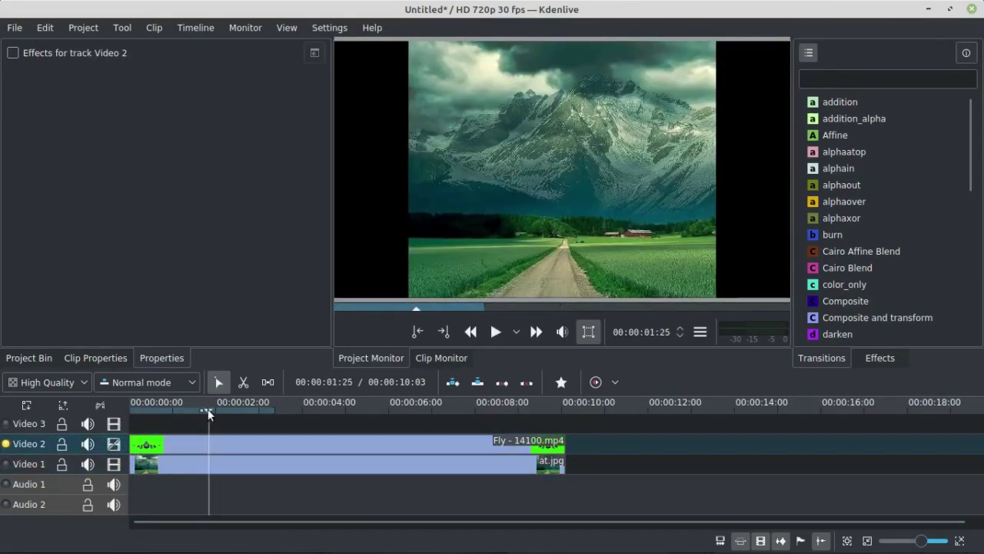
- Apply the Edge Crop effect to at.jpg on Video 1 and crop its top by 261 pixels
{"action": "left_click", "coordinate": [223, 464]}
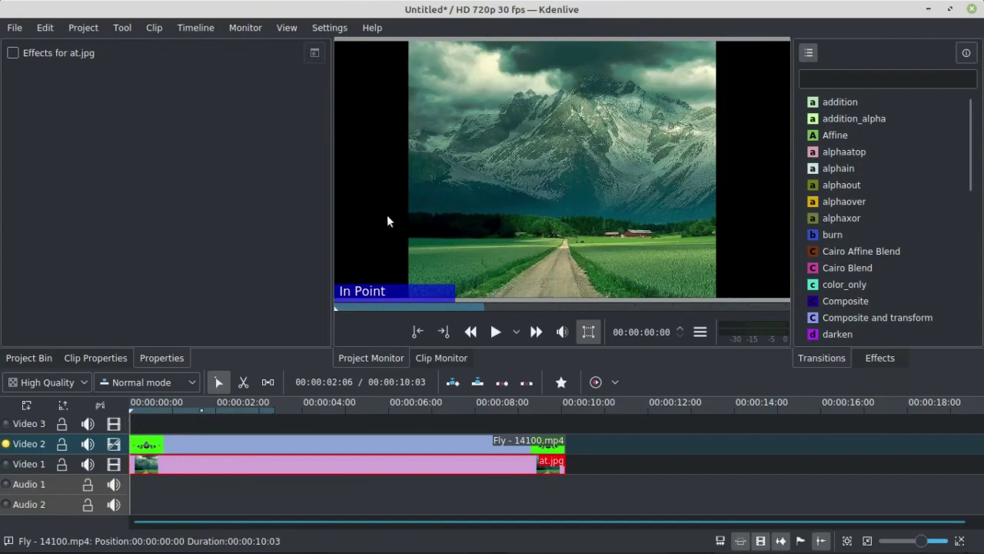
{"action": "scroll", "coordinate": [970, 318], "scroll_direction": "down", "scroll_amount": 7}
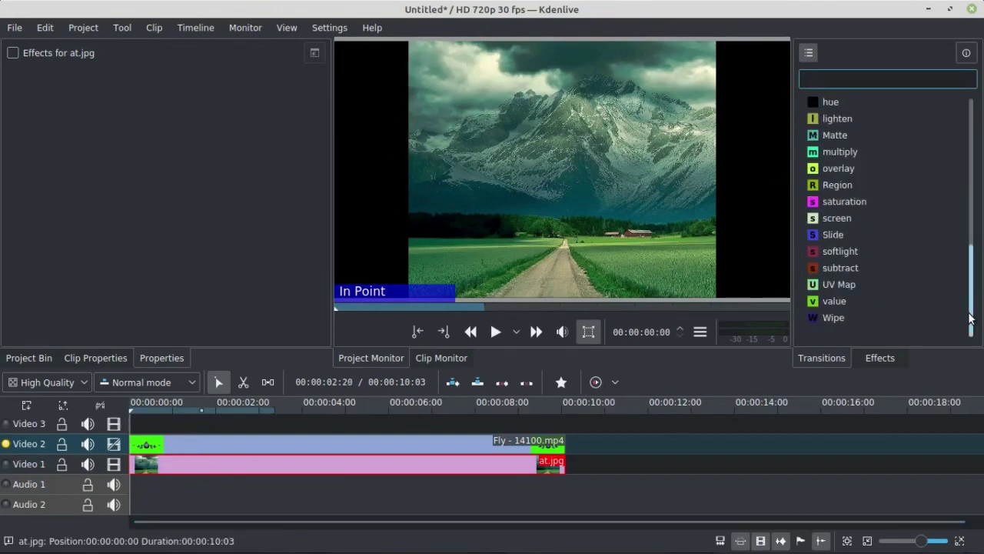
{"action": "left_click", "coordinate": [880, 357]}
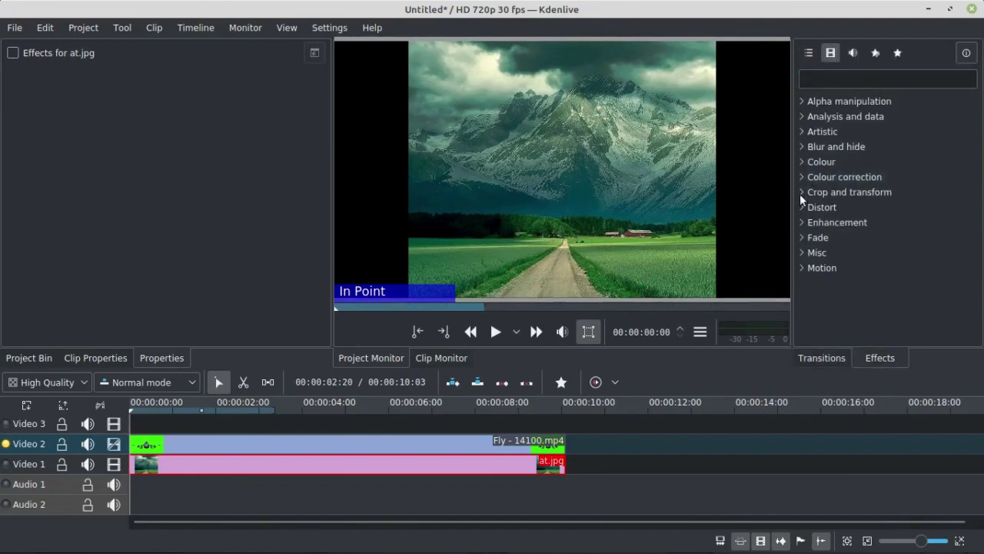
{"action": "left_click", "coordinate": [800, 192]}
{"action": "left_click", "coordinate": [870, 227]}
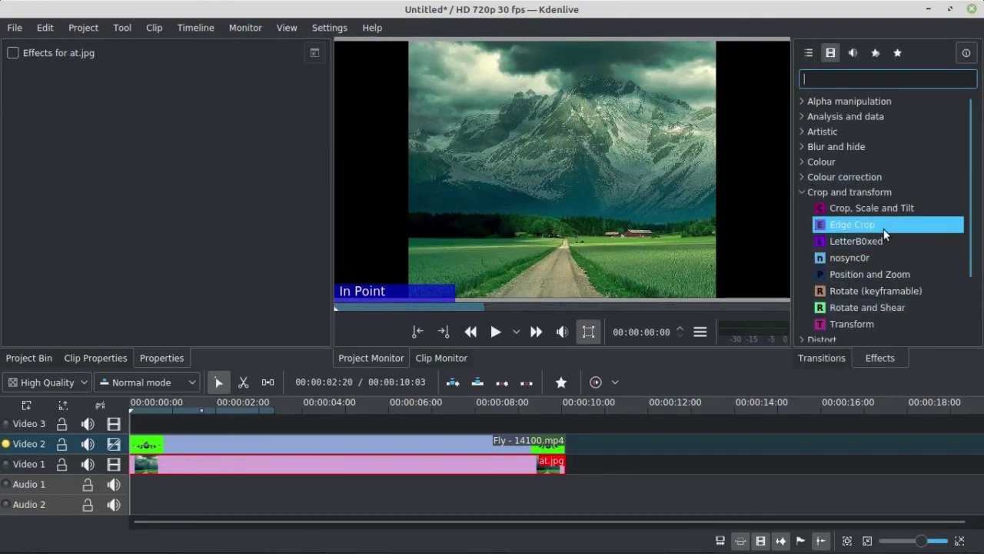
{"action": "left_click_drag", "start_coordinate": [886, 229], "coordinate": [235, 465]}
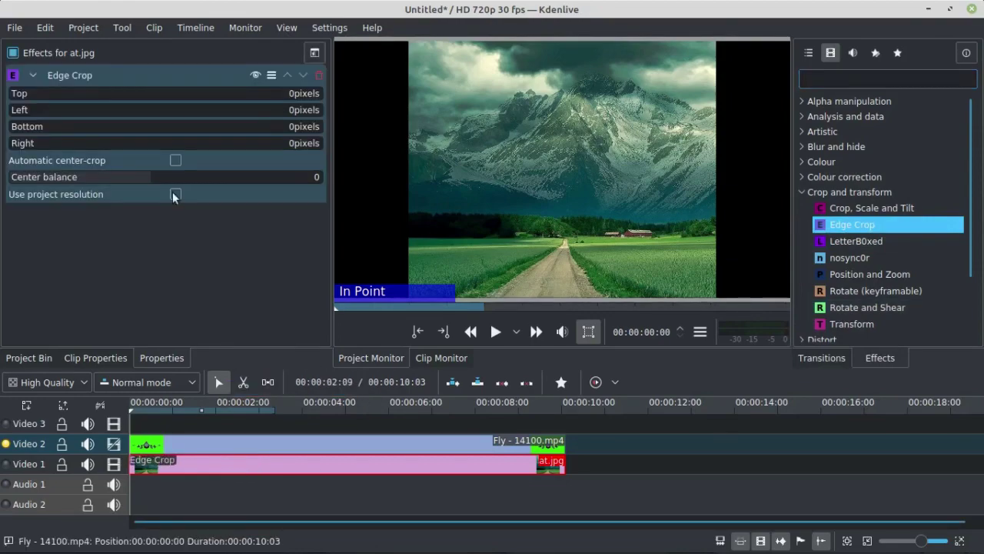
{"action": "left_click_drag", "start_coordinate": [17, 95], "coordinate": [97, 99]}
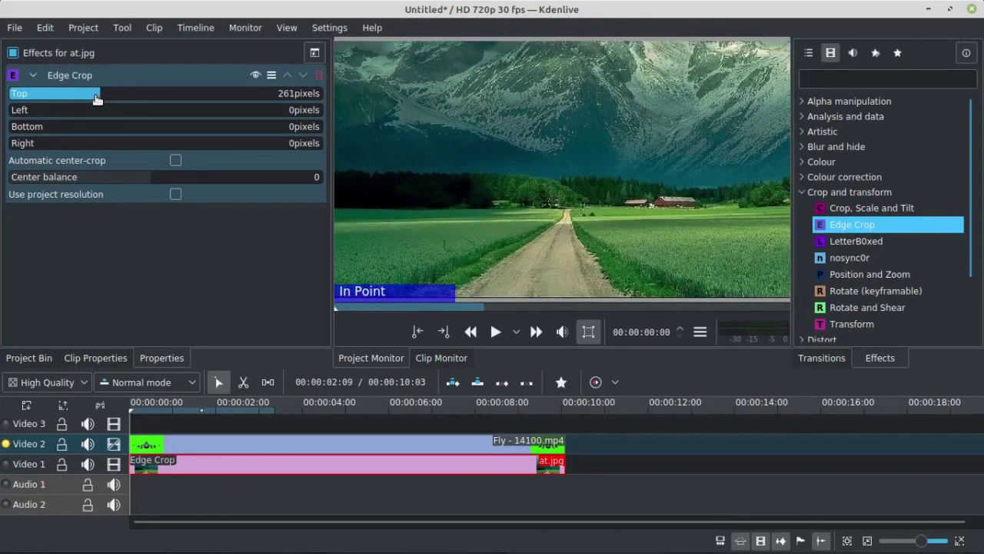
- Unhide the Video 2 track and apply the Chroma Key effect to Fly - 14100.mp4 on it
{"action": "left_click", "coordinate": [192, 446]}
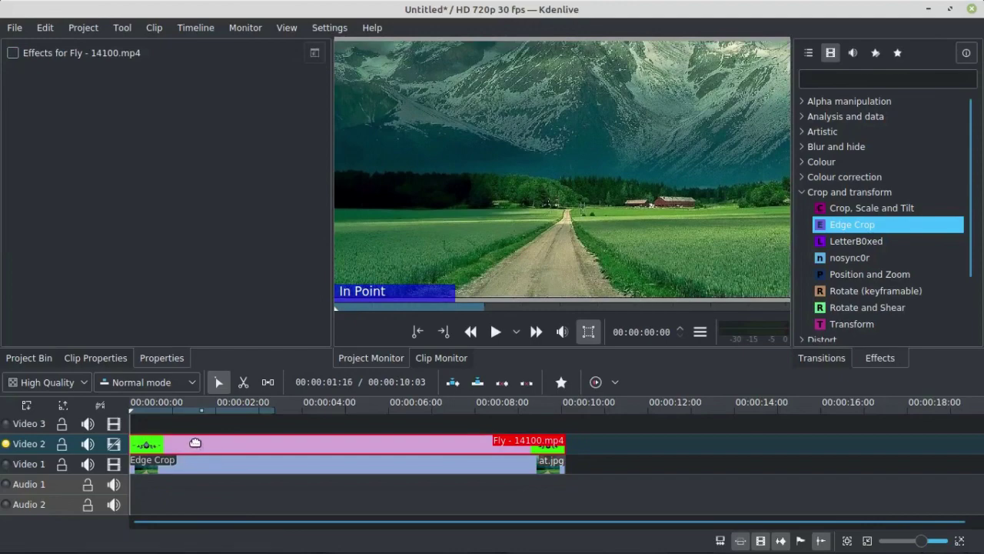
{"action": "left_click", "coordinate": [113, 443]}
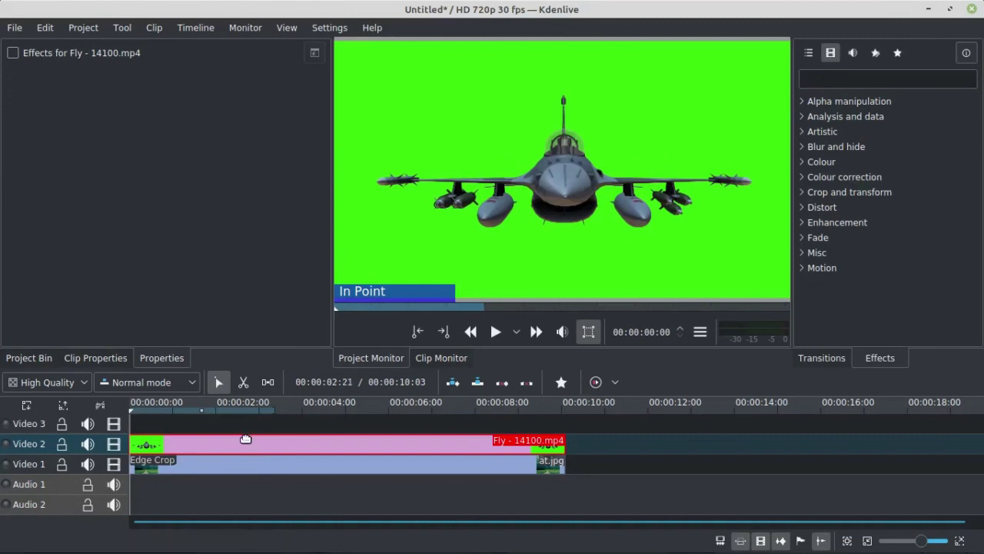
{"action": "left_click", "coordinate": [801, 101]}
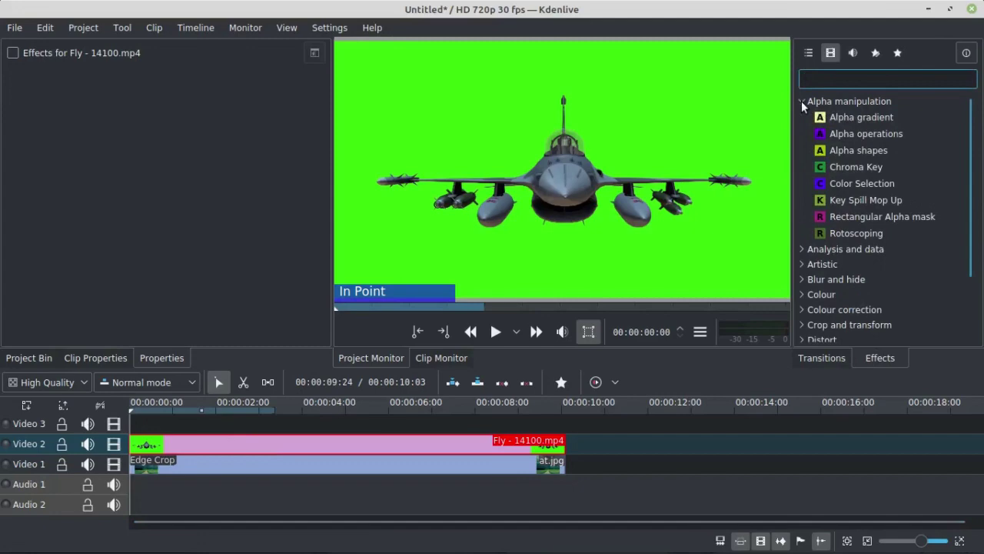
{"action": "left_click", "coordinate": [859, 168]}
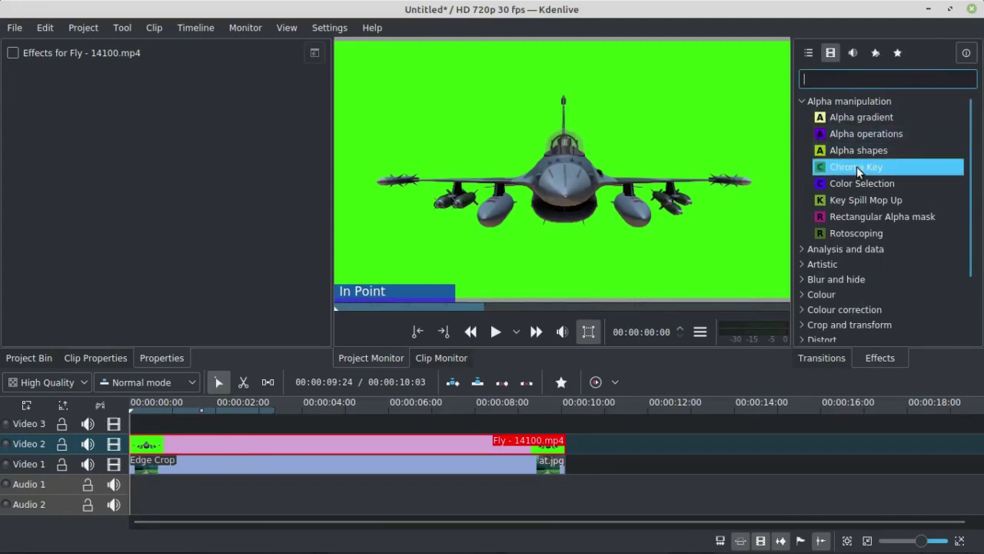
{"action": "left_click_drag", "start_coordinate": [873, 169], "coordinate": [248, 442]}
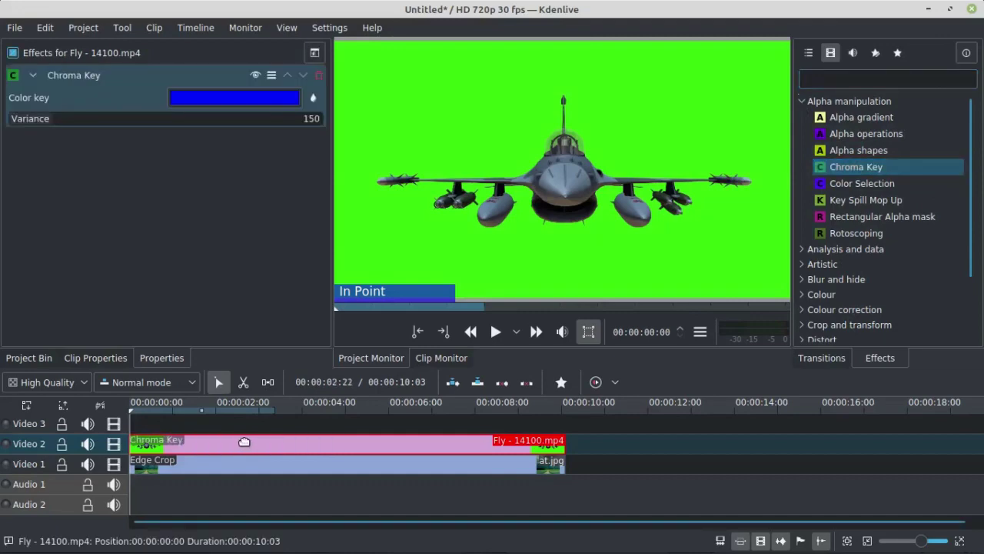
{"action": "left_click", "coordinate": [248, 405]}
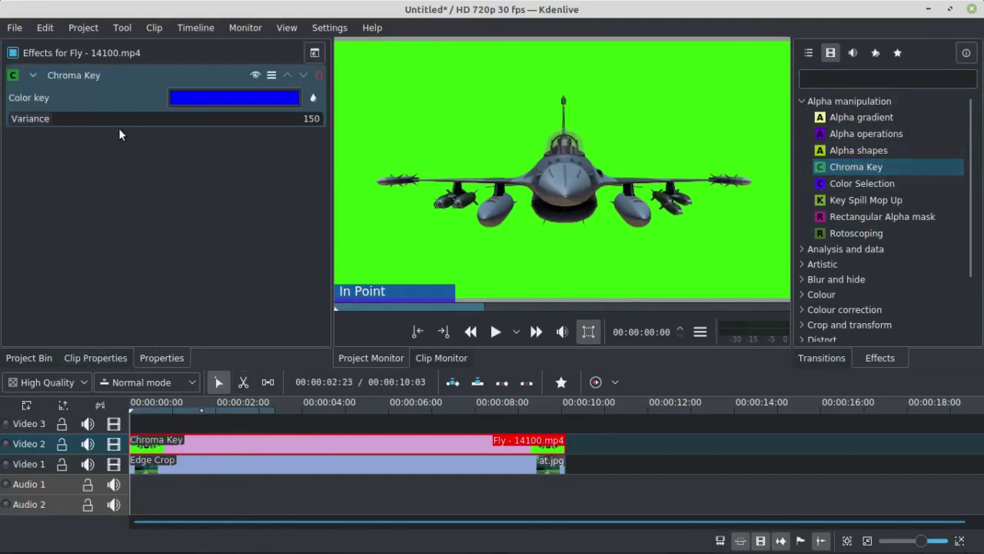
- Try sampling the green backdrop in the project monitor as the Chroma Key colour, and undo that pick
{"action": "left_click", "coordinate": [250, 97]}
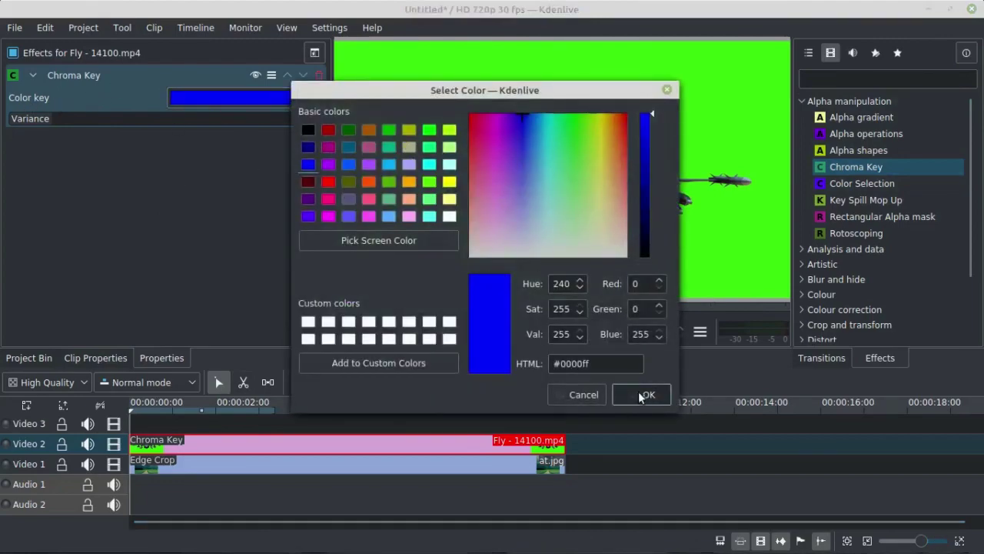
{"action": "left_click", "coordinate": [667, 89]}
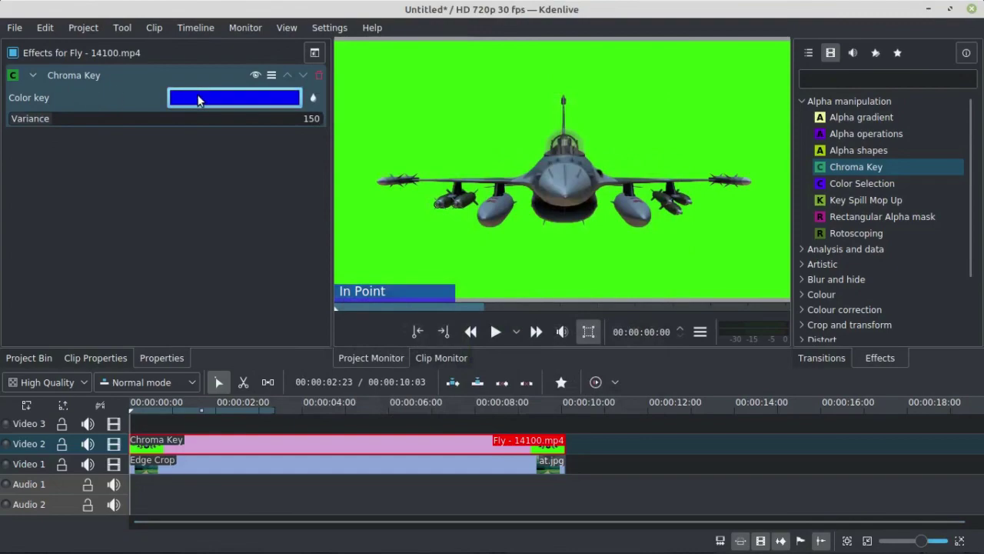
{"action": "left_click", "coordinate": [313, 98]}
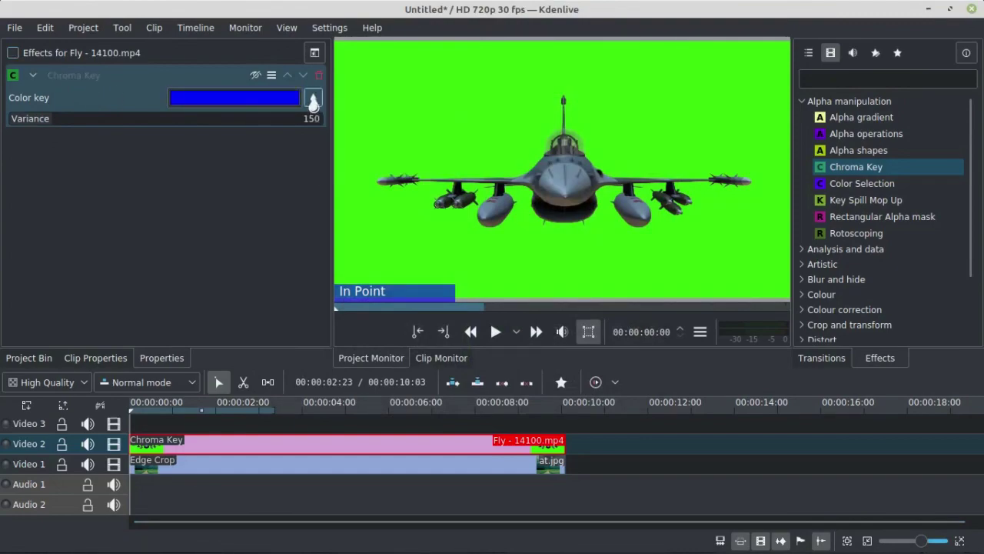
{"action": "left_click", "coordinate": [485, 104]}
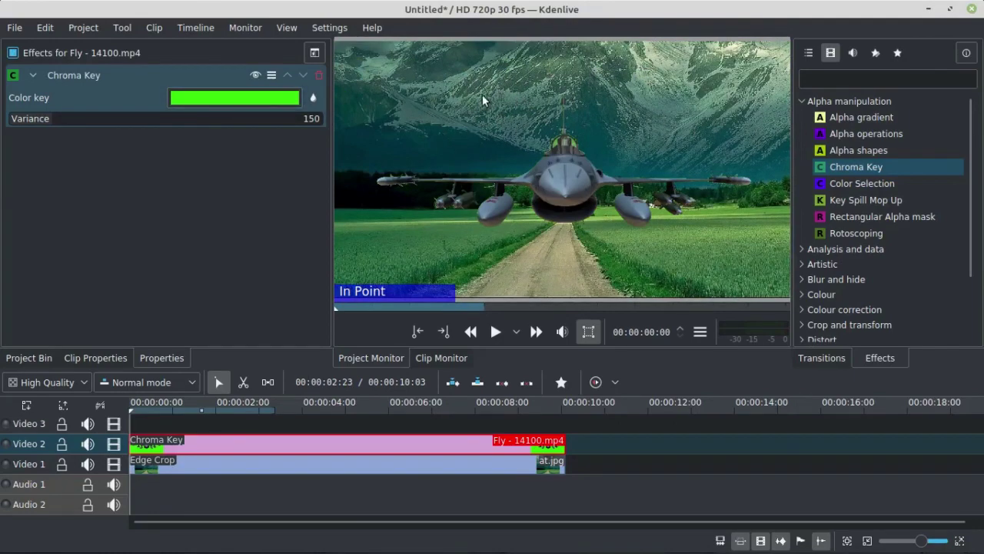
{"action": "key", "text": "ctrl+z"}
{"action": "left_click", "coordinate": [182, 417]}
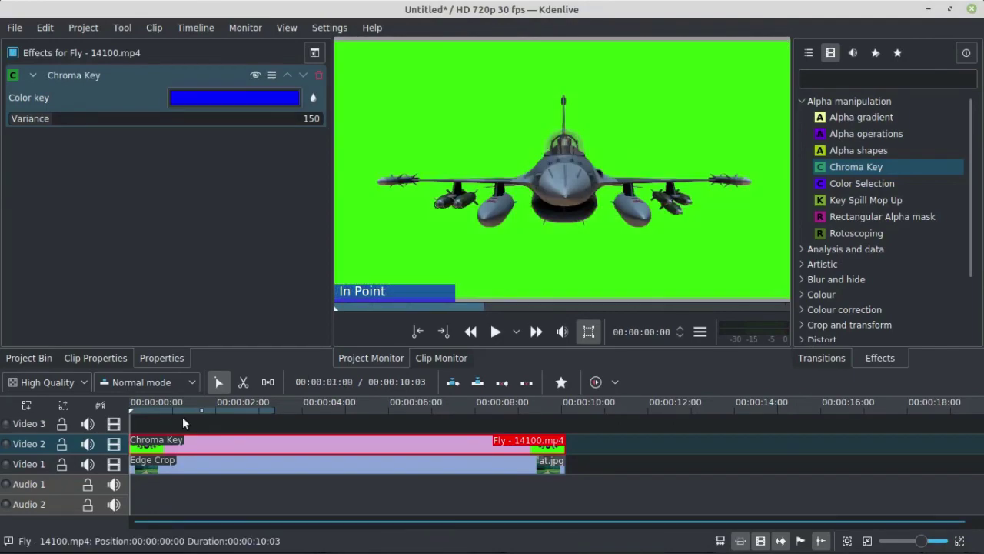
- Set the Chroma Key colour by sampling the green backdrop in the project monitor, and briefly preview the composite
{"action": "left_click", "coordinate": [313, 99]}
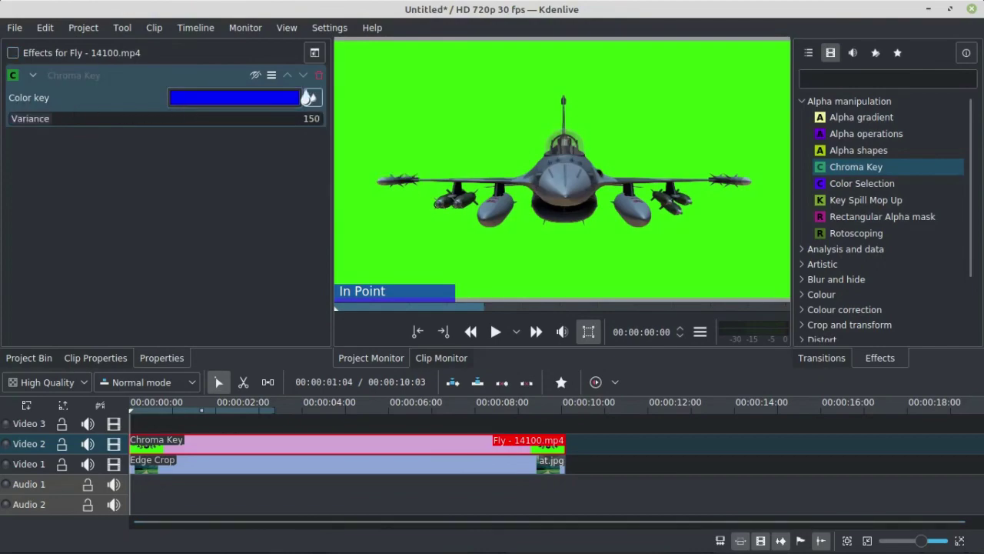
{"action": "left_click", "coordinate": [474, 107]}
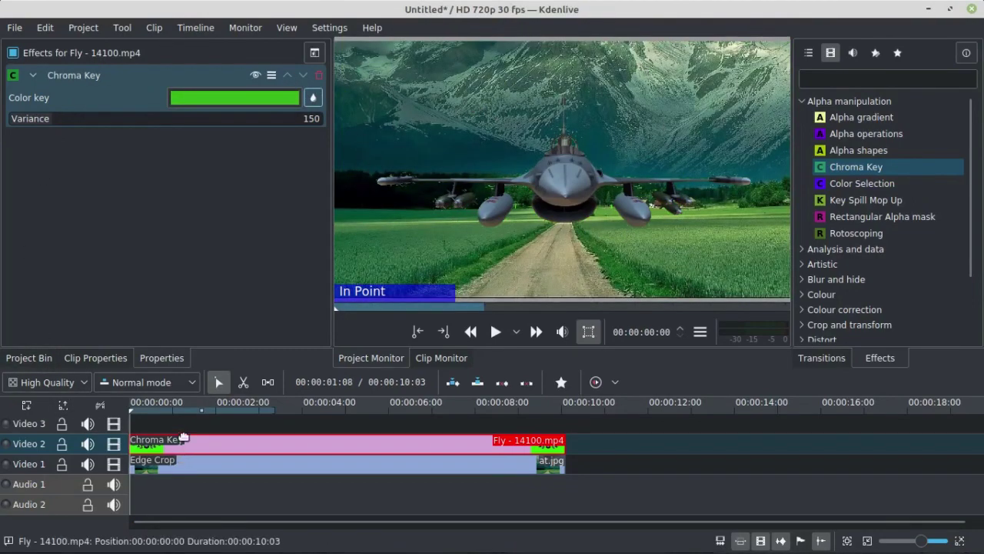
{"action": "key", "text": "space"}
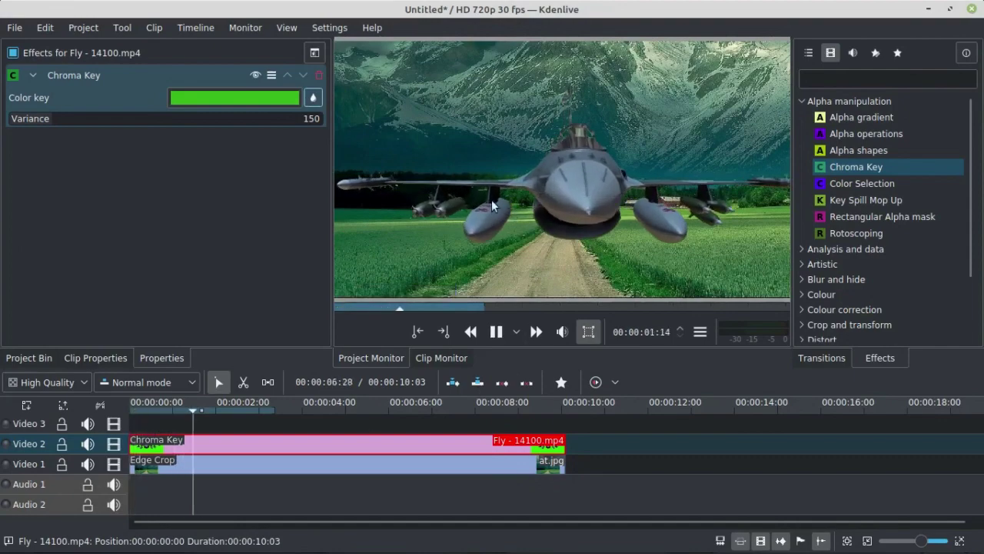
{"action": "key", "text": "space"}
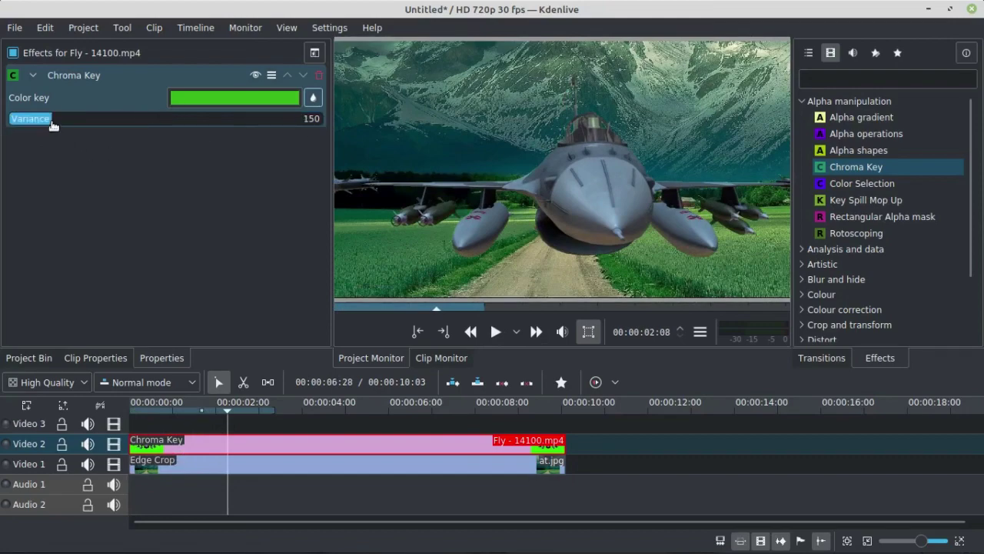
- Set the Chroma Key variance on Fly - 14100.mp4 to 160
{"action": "scroll", "coordinate": [58, 122], "scroll_direction": "up", "scroll_amount": 8}
{"action": "scroll", "coordinate": [48, 118], "scroll_direction": "down", "scroll_amount": 5}
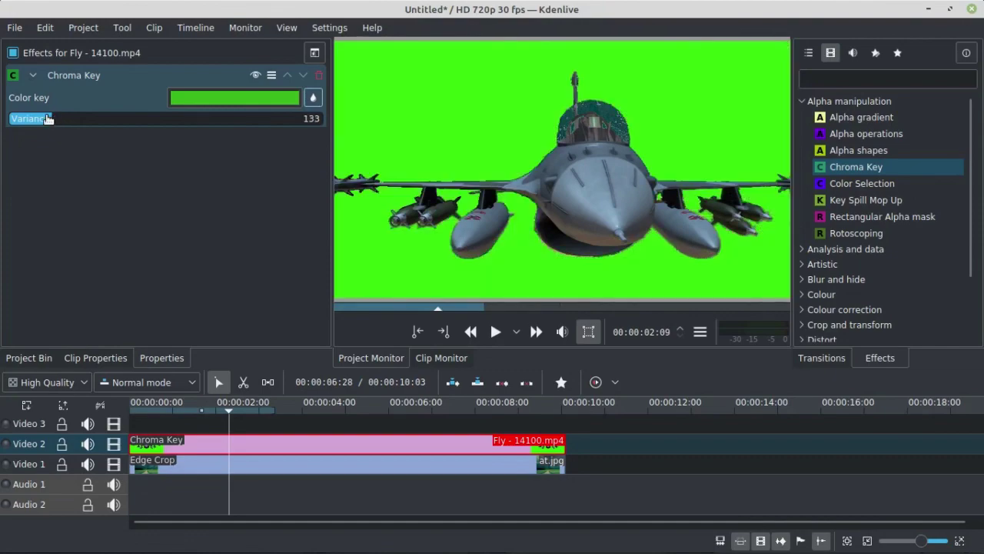
{"action": "left_click_drag", "start_coordinate": [48, 119], "coordinate": [56, 119]}
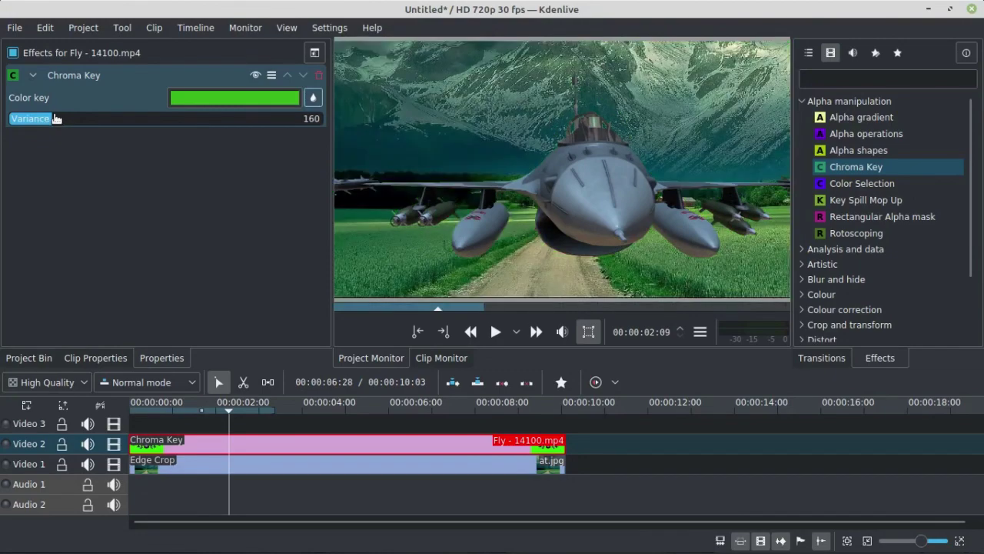
- Play the composite from the start to check the keyed jet over the landscape
{"action": "key", "text": "Home"}
{"action": "key", "text": "space"}
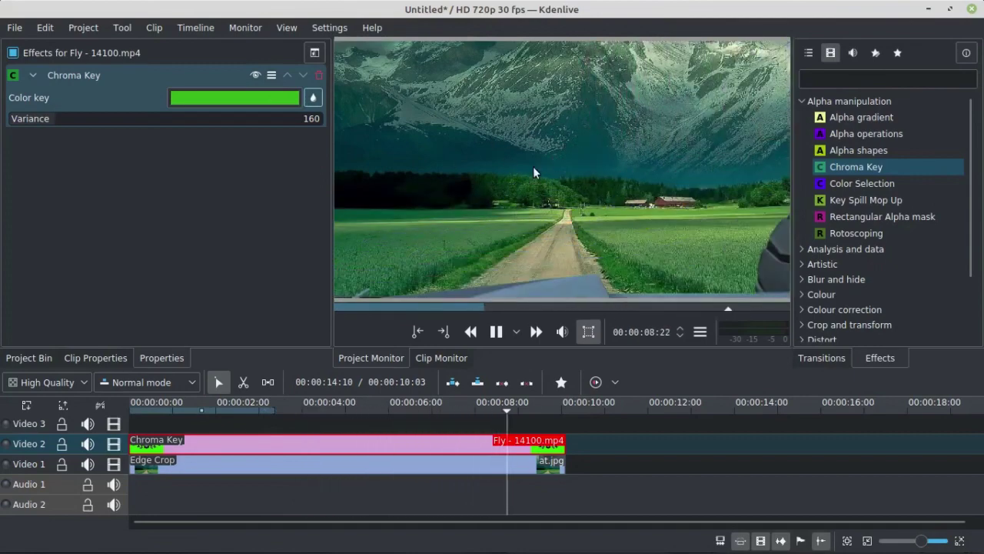
{"action": "left_click", "coordinate": [182, 427]}
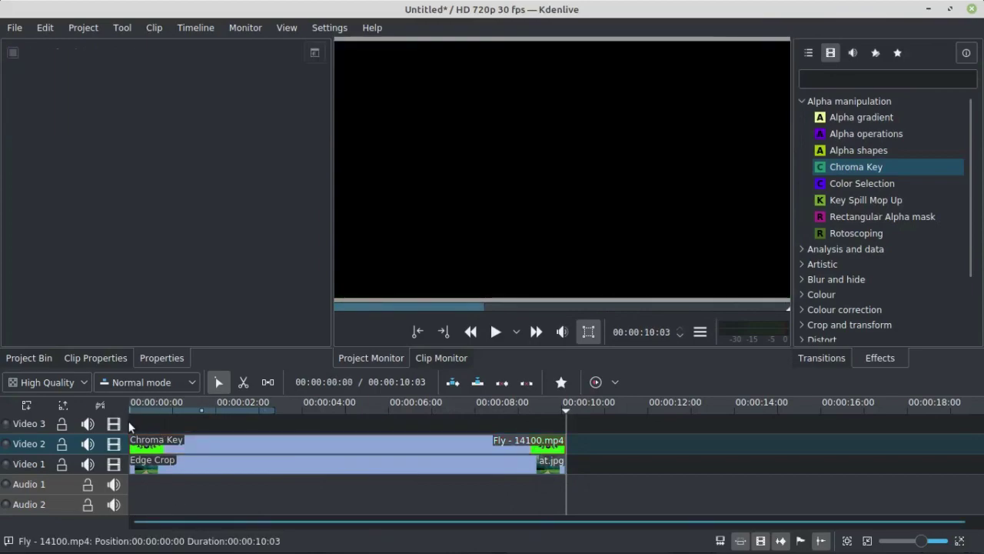
{"action": "key", "text": "space"}
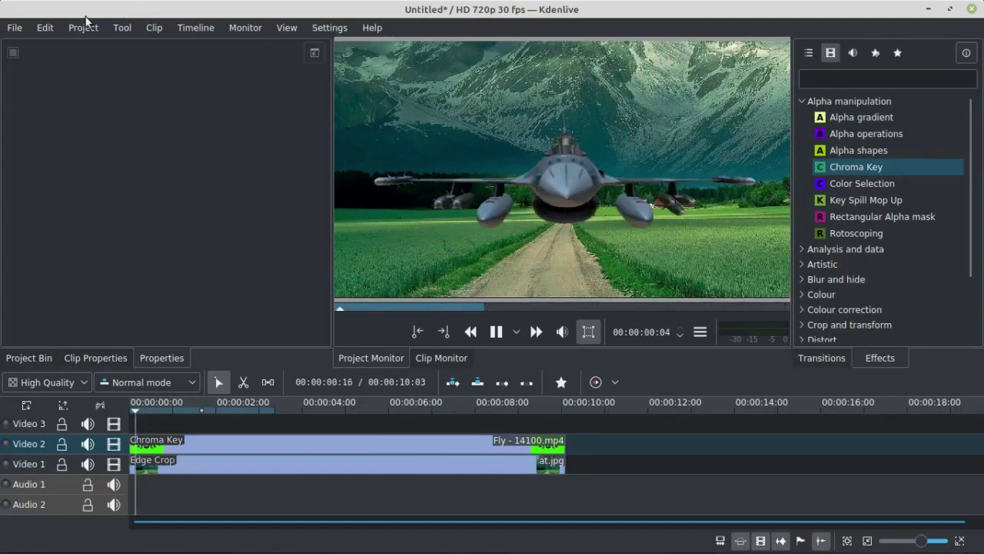
- Open the project's rendering settings and enlarge the dialog so more of the format list fits
{"action": "left_click", "coordinate": [11, 29]}
{"action": "left_click", "coordinate": [243, 98]}
{"action": "left_click", "coordinate": [88, 28]}
{"action": "left_click", "coordinate": [151, 378]}
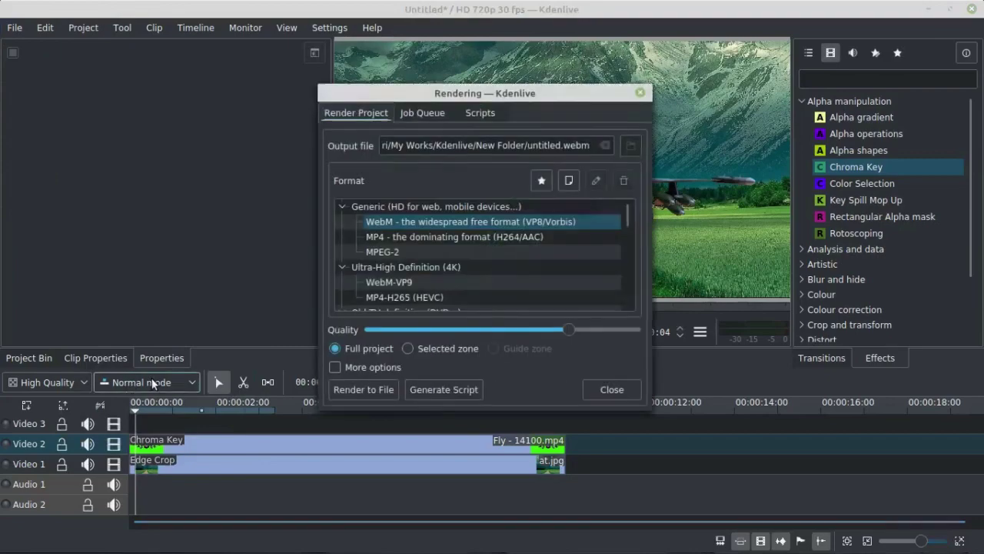
{"action": "left_click_drag", "start_coordinate": [487, 99], "coordinate": [406, 25]}
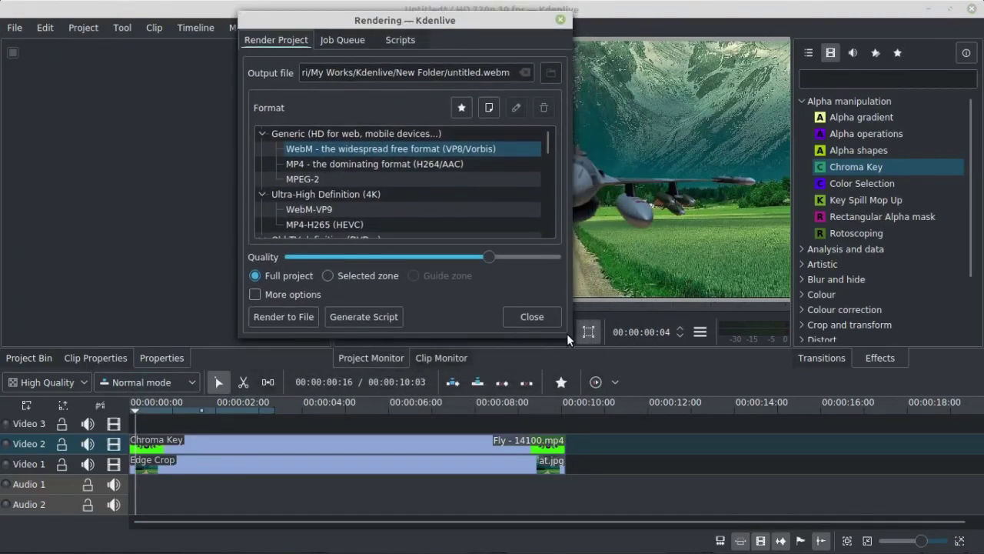
{"action": "left_click_drag", "start_coordinate": [567, 333], "coordinate": [688, 452]}
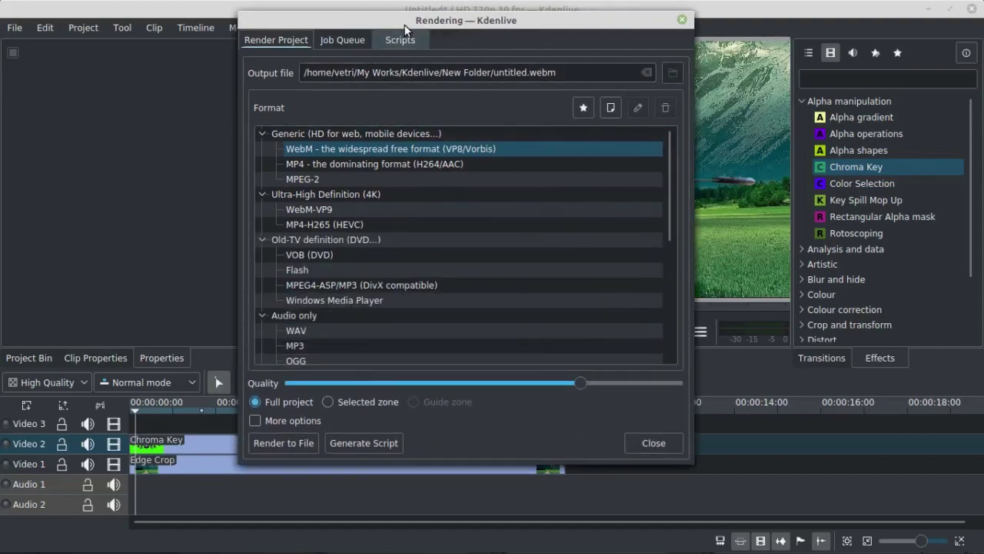
{"action": "left_click_drag", "start_coordinate": [361, 40], "coordinate": [357, 40]}
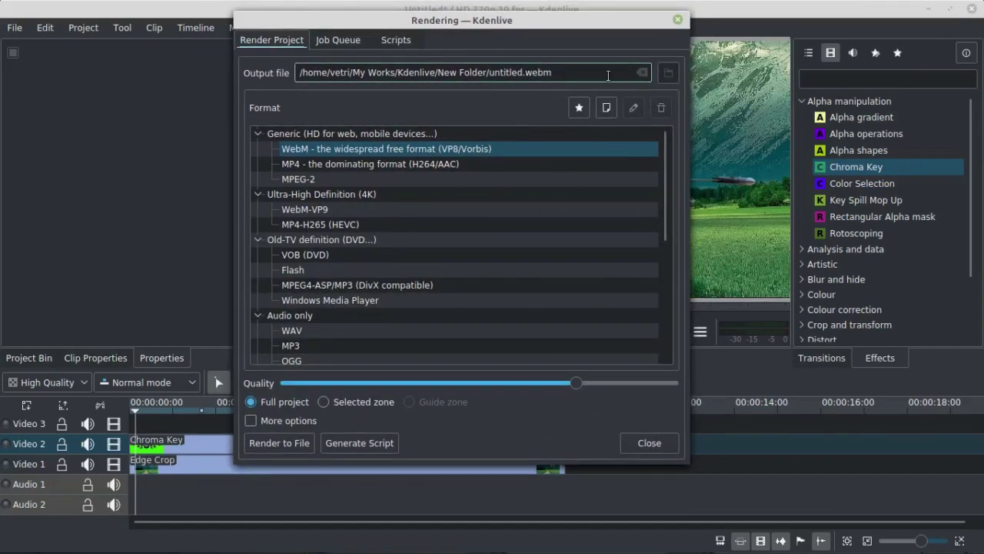
- Set the render output to untitled.webm in the home directory's Videos folder
{"action": "left_click", "coordinate": [668, 74]}
{"action": "left_click", "coordinate": [265, 130]}
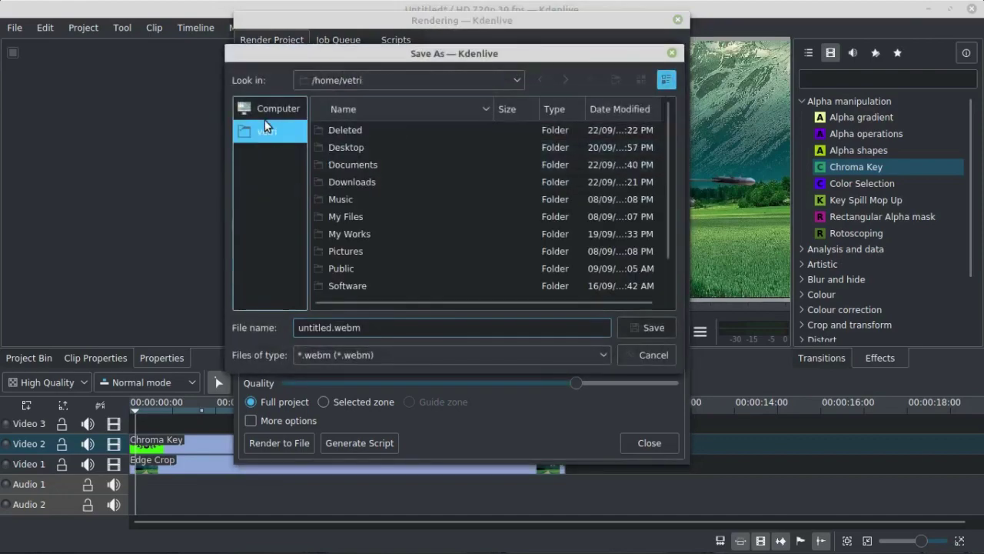
{"action": "scroll", "coordinate": [335, 292], "scroll_direction": "down", "scroll_amount": 1}
{"action": "double_click", "coordinate": [335, 283]}
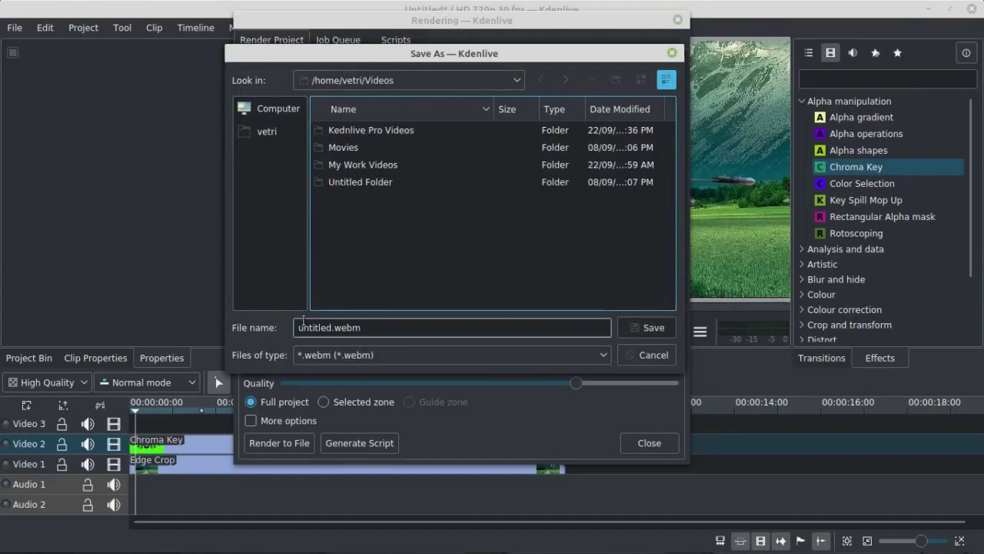
{"action": "double_click", "coordinate": [310, 326]}
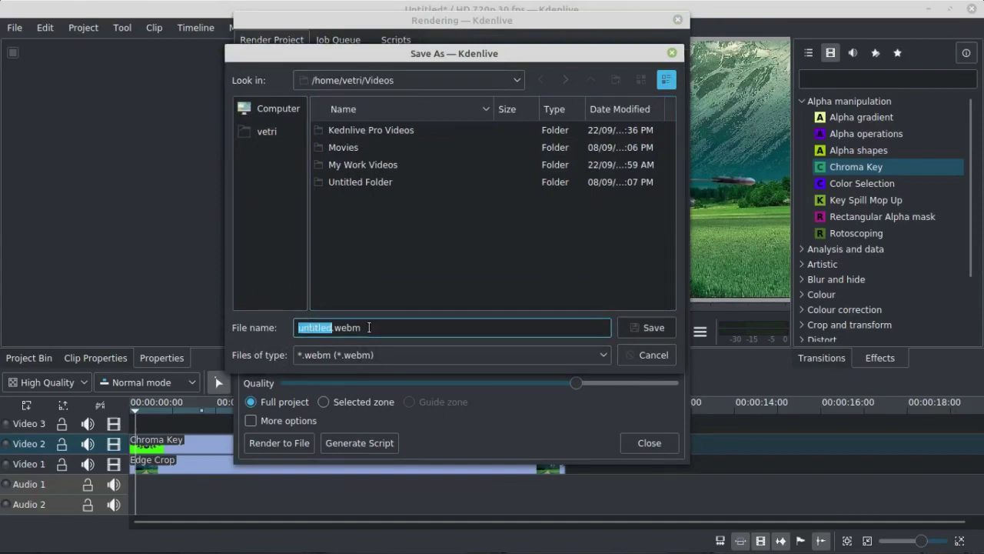
{"action": "left_click", "coordinate": [653, 327]}
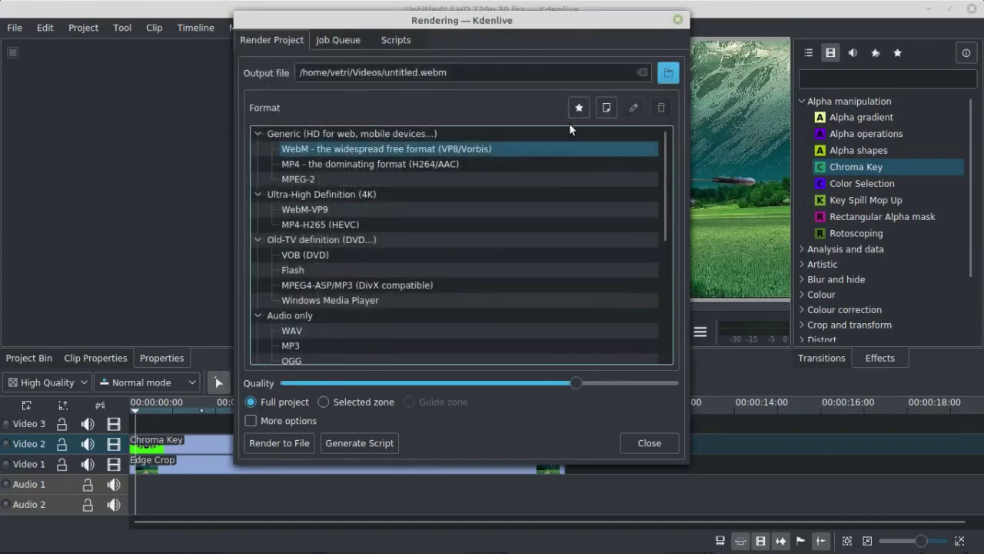
- Render the full project to file in MP4-H265 (HEVC) format with quality at maximum
{"action": "left_click", "coordinate": [324, 226]}
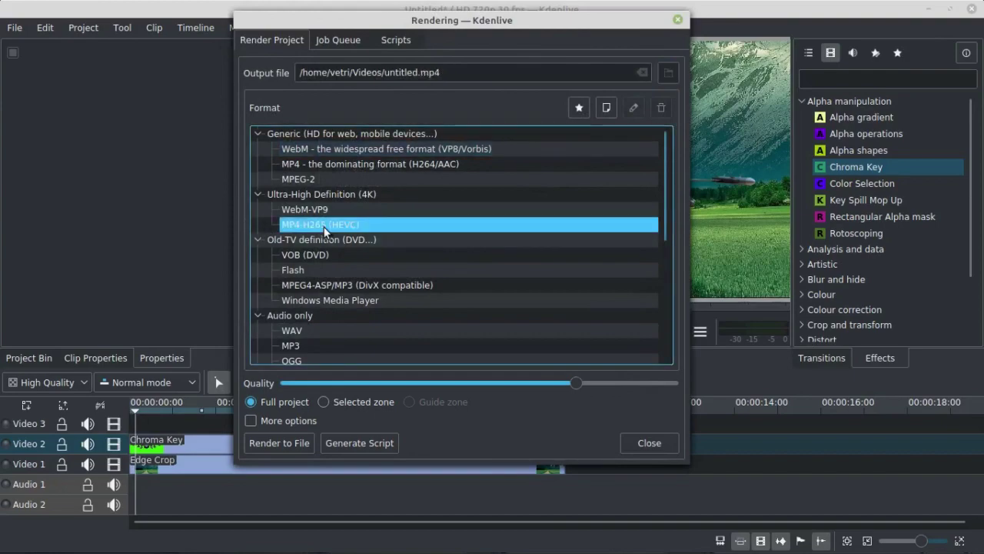
{"action": "left_click_drag", "start_coordinate": [576, 383], "coordinate": [678, 389]}
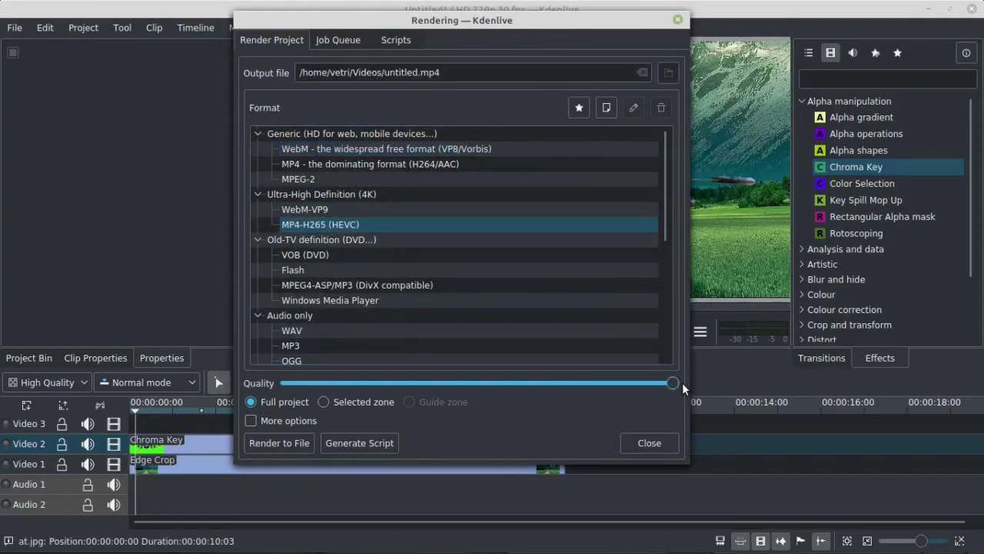
{"action": "left_click", "coordinate": [282, 443]}
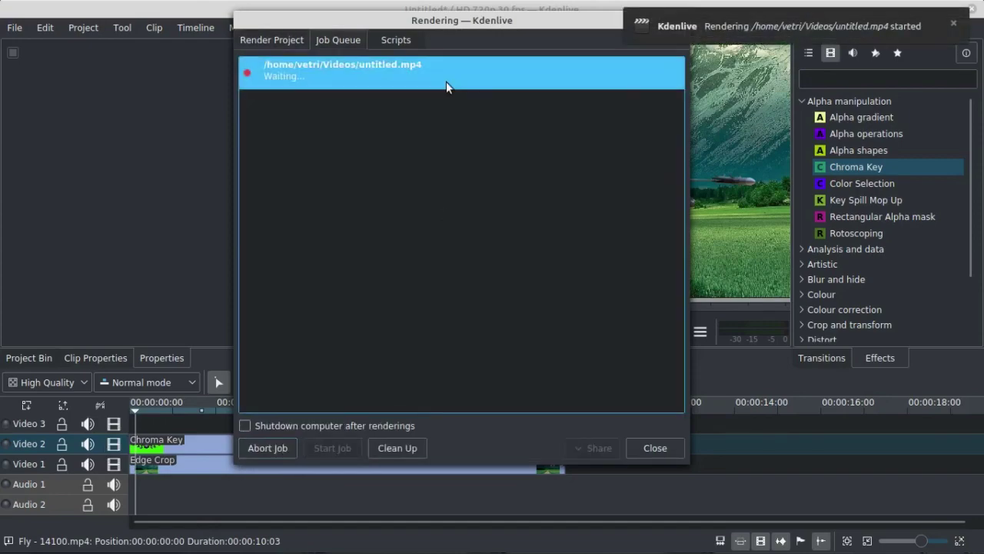
{"action": "left_click", "coordinate": [953, 28]}
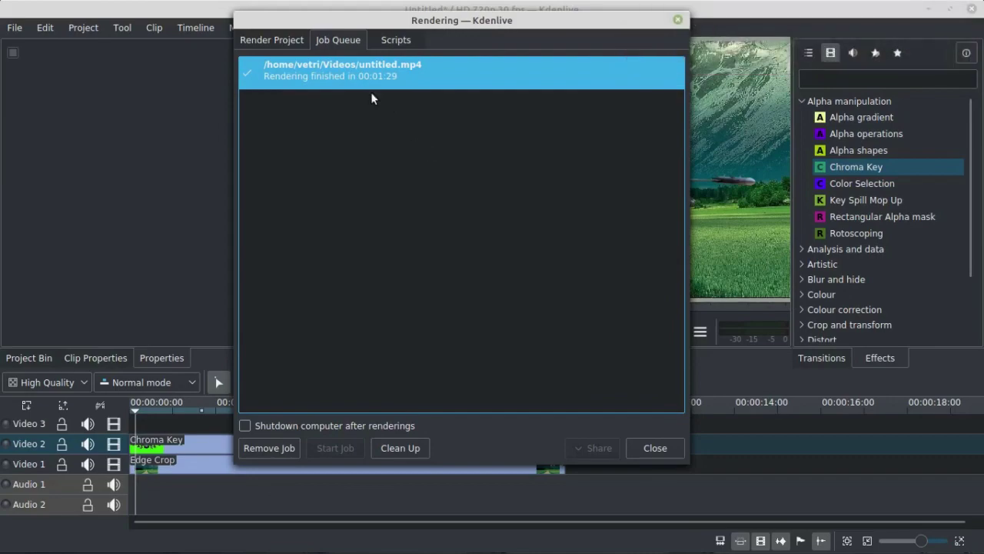
- Close the rendering dialog and Kdenlive, and open the Videos folder in the file manager
{"action": "left_click", "coordinate": [654, 448]}
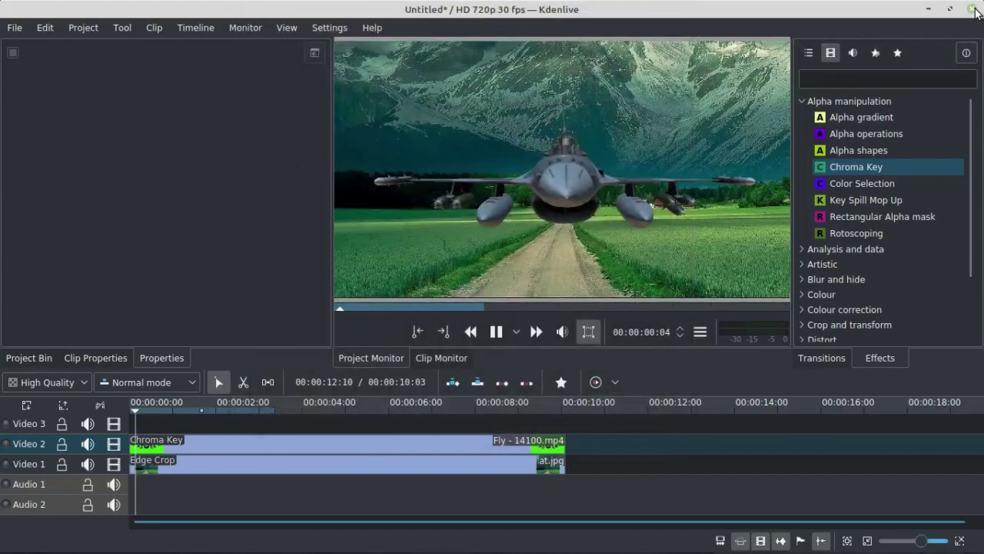
{"action": "left_click", "coordinate": [972, 9]}
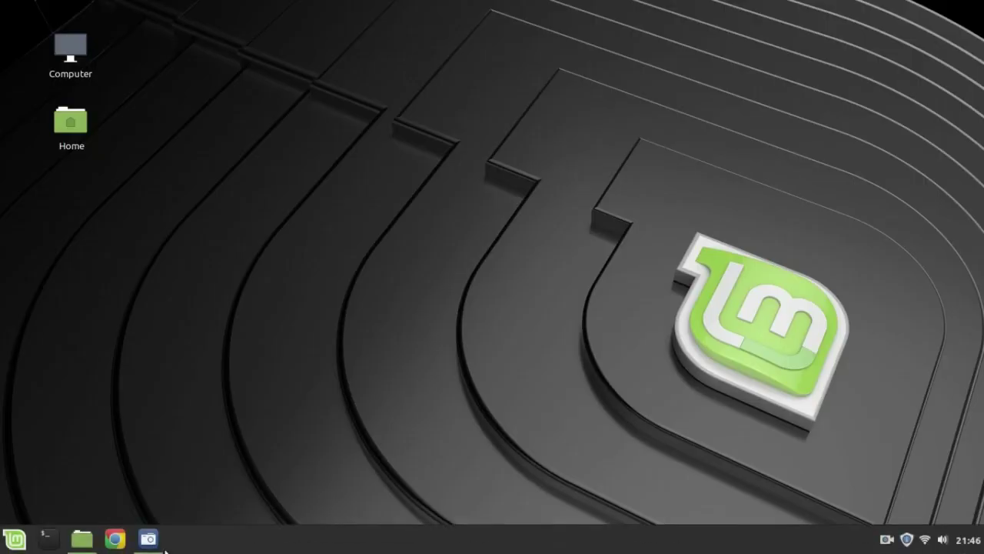
{"action": "left_click", "coordinate": [82, 536]}
{"action": "double_click", "coordinate": [719, 312]}
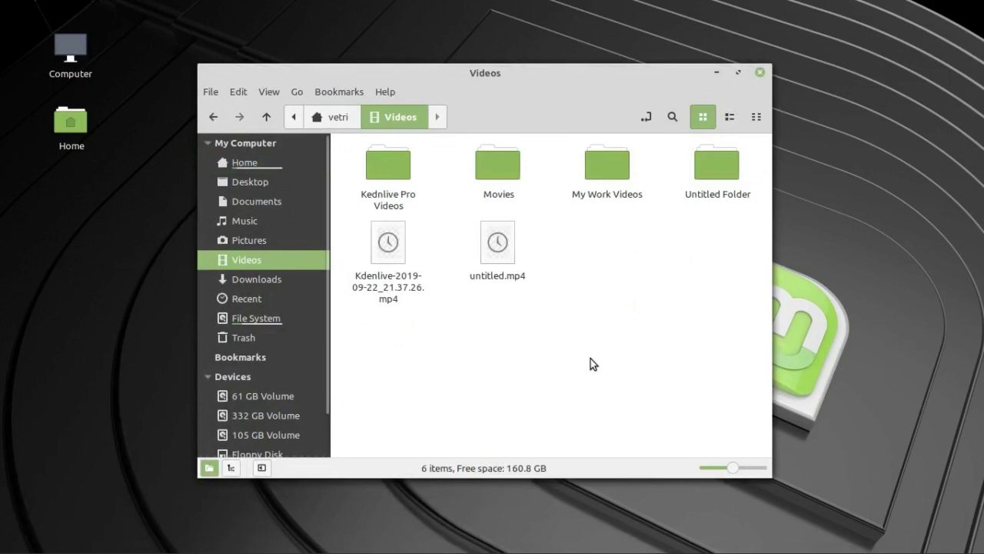
- Open the rendered untitled.mp4 from the Videos folder in the media player and view it full screen
{"action": "left_click", "coordinate": [497, 246]}
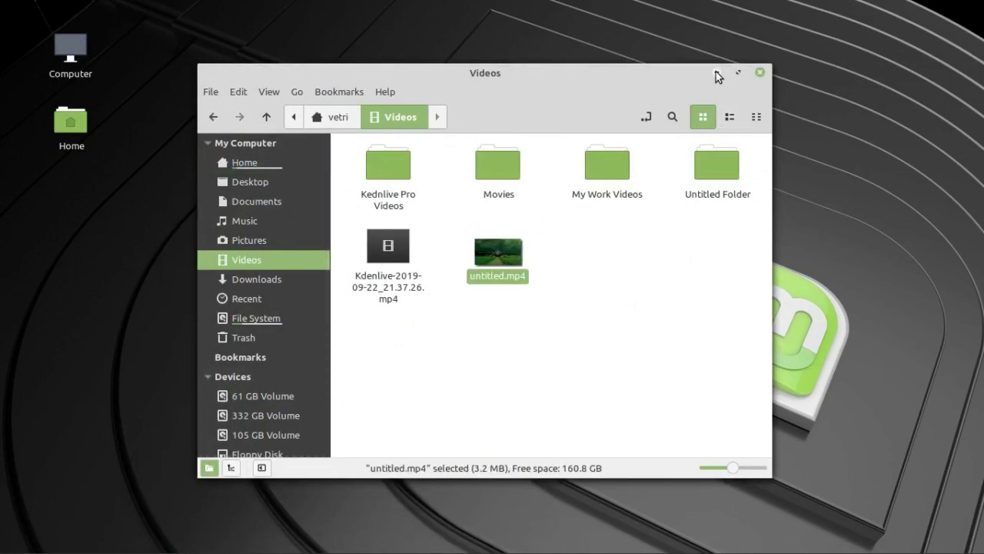
{"action": "double_click", "coordinate": [498, 252]}
{"action": "double_click", "coordinate": [565, 194]}
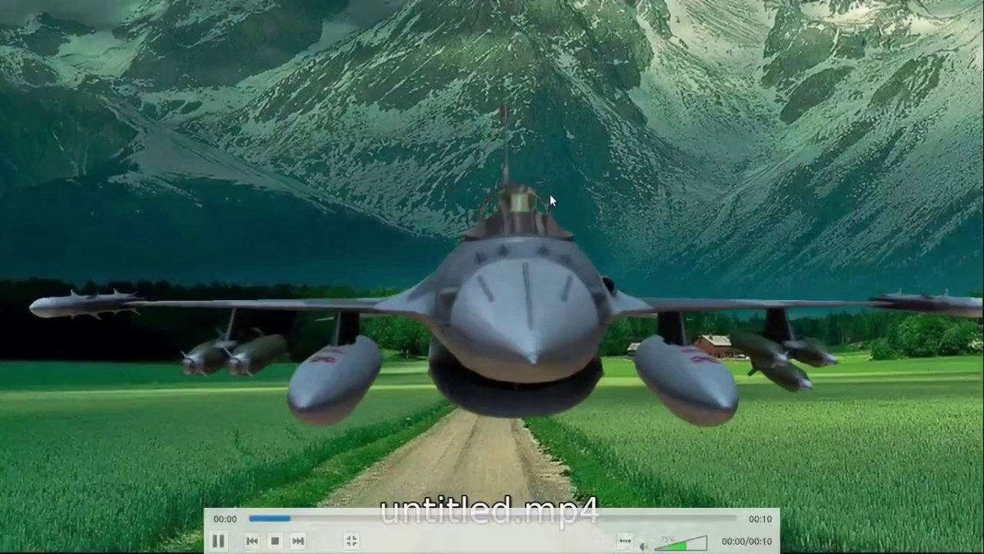
- Play the rendered clip with pauses to examine how the jet is keyed over the landscape background
{"action": "key", "text": "space"}
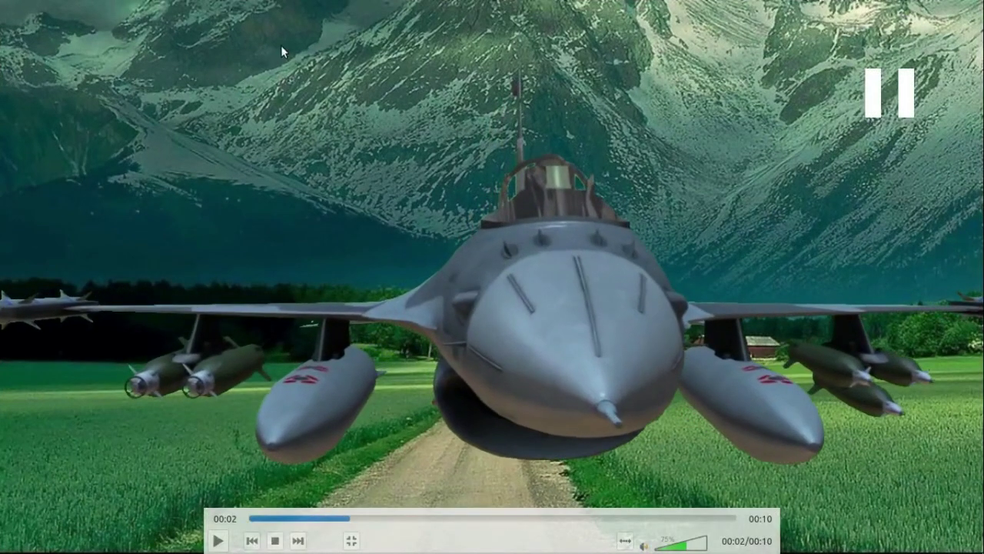
{"action": "key", "text": "space"}
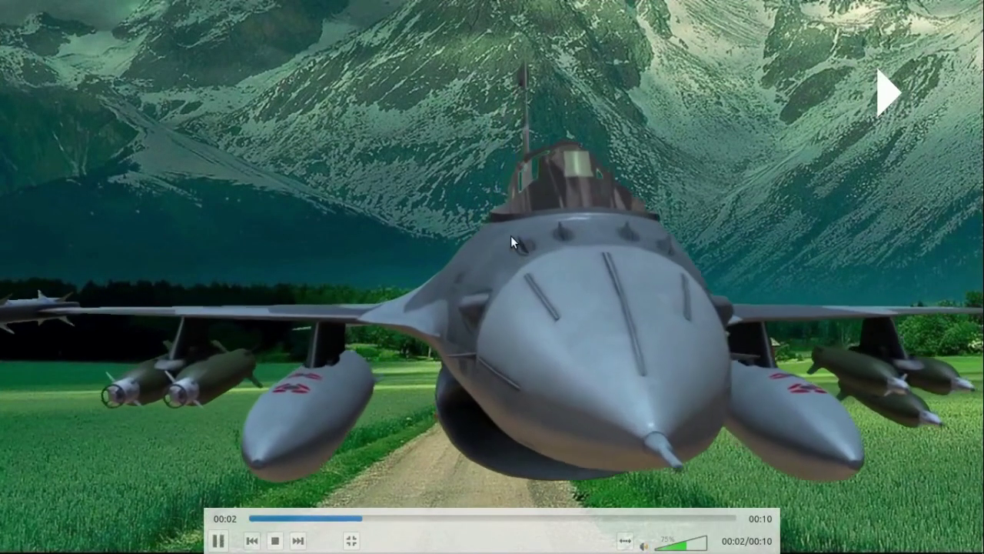
{"action": "key", "text": "space"}
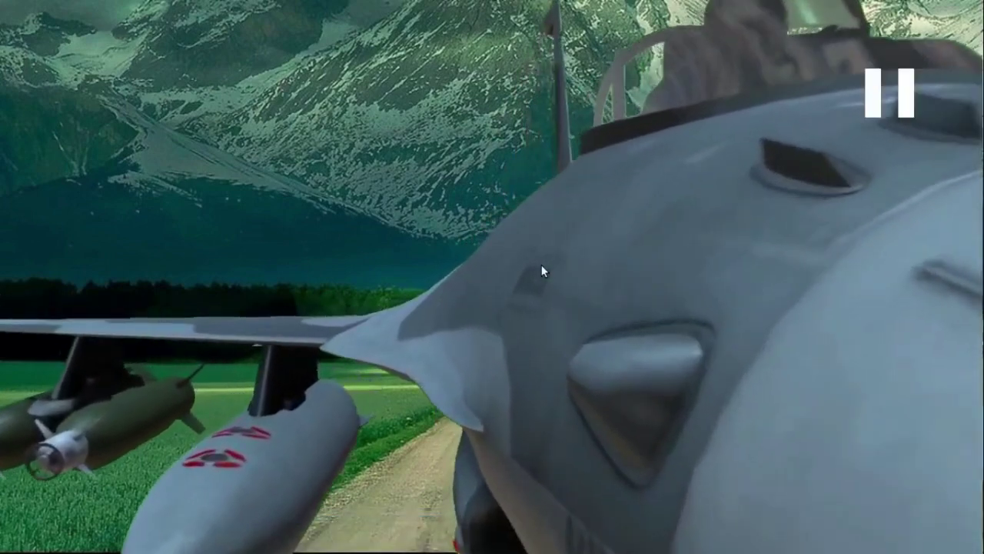
{"action": "key", "text": "space"}
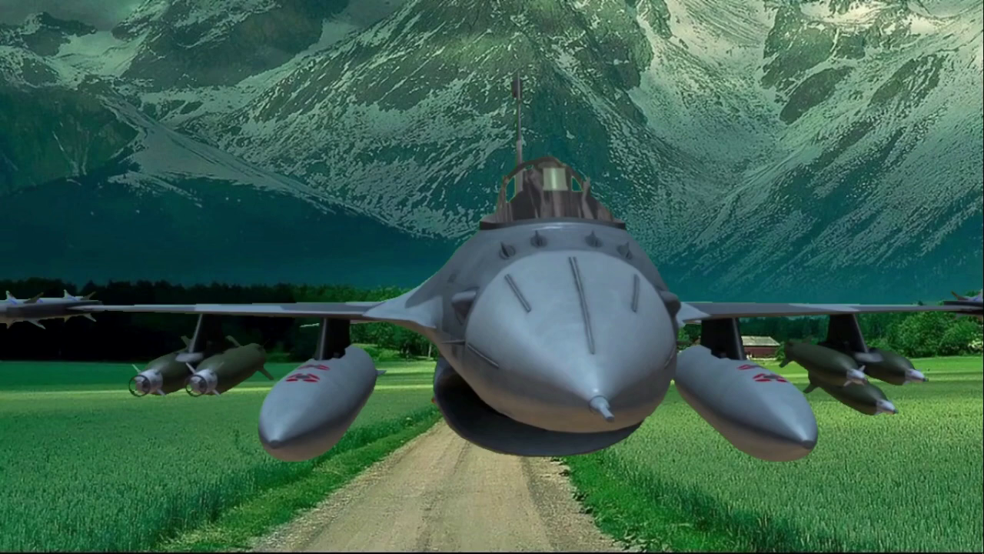
{"action": "mouse_move", "coordinate": [370, 88]}
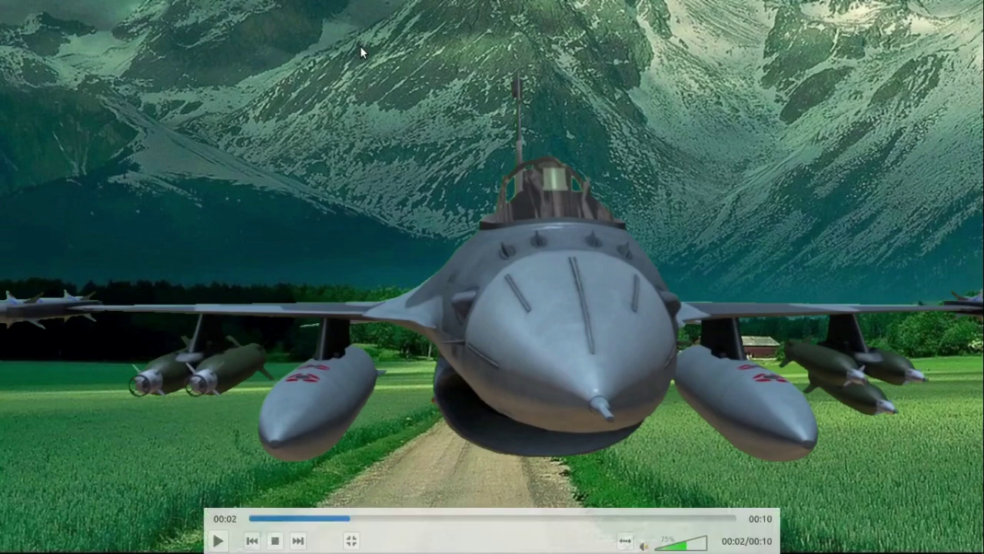